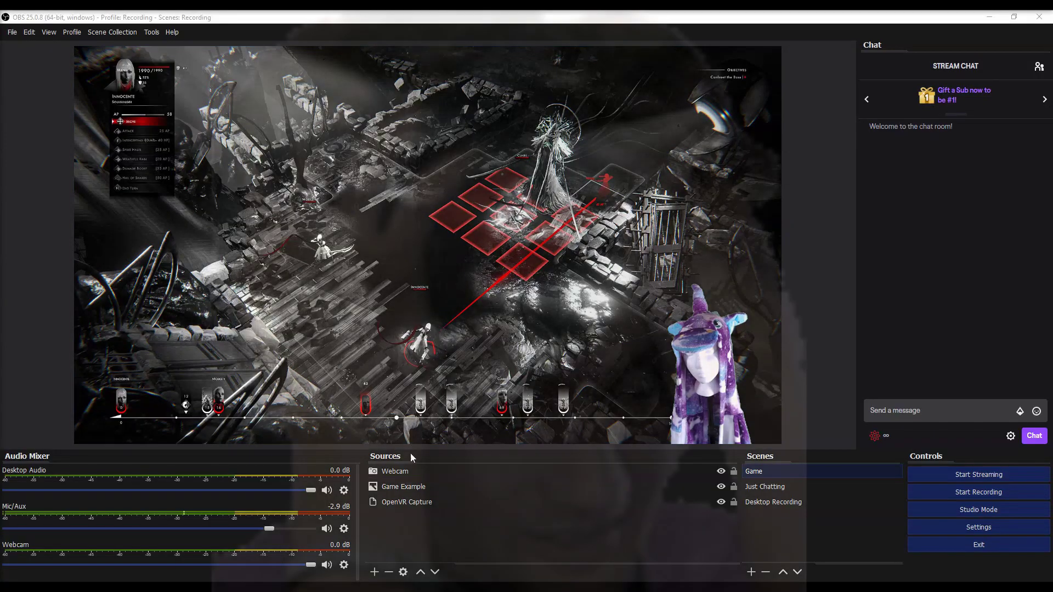
Step: Open the Webcam source's Filters window to view its Chroma Key filter
{"action": "left_click", "coordinate": [406, 473]}
{"action": "right_click", "coordinate": [406, 472]}
{"action": "left_click", "coordinate": [426, 455]}
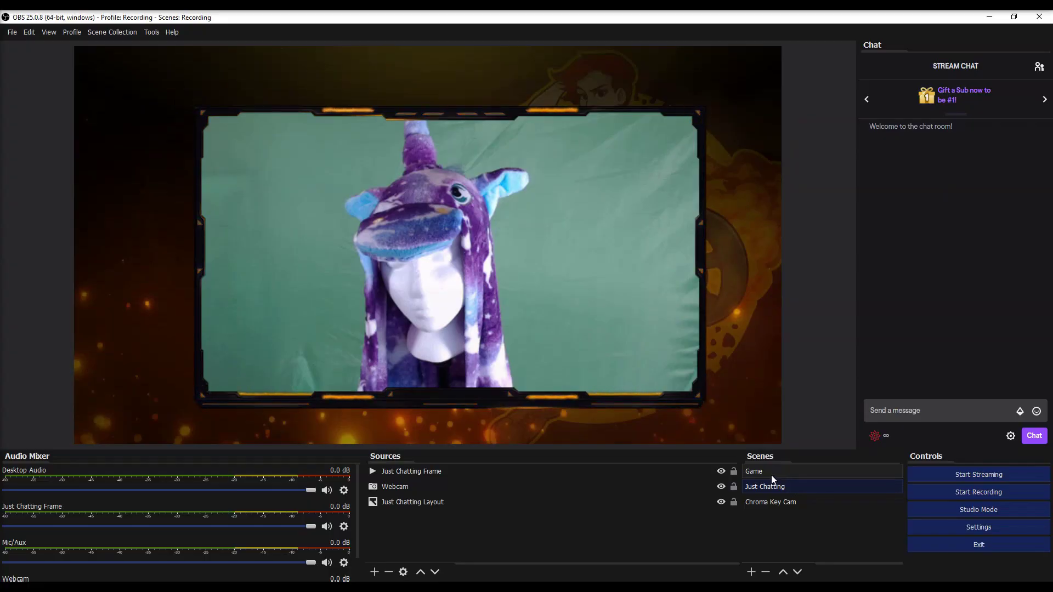
Step: Switch from Game to Just Chatting and back to Game, showing the unkeyed green-screen webcam
{"action": "left_click", "coordinate": [771, 473]}
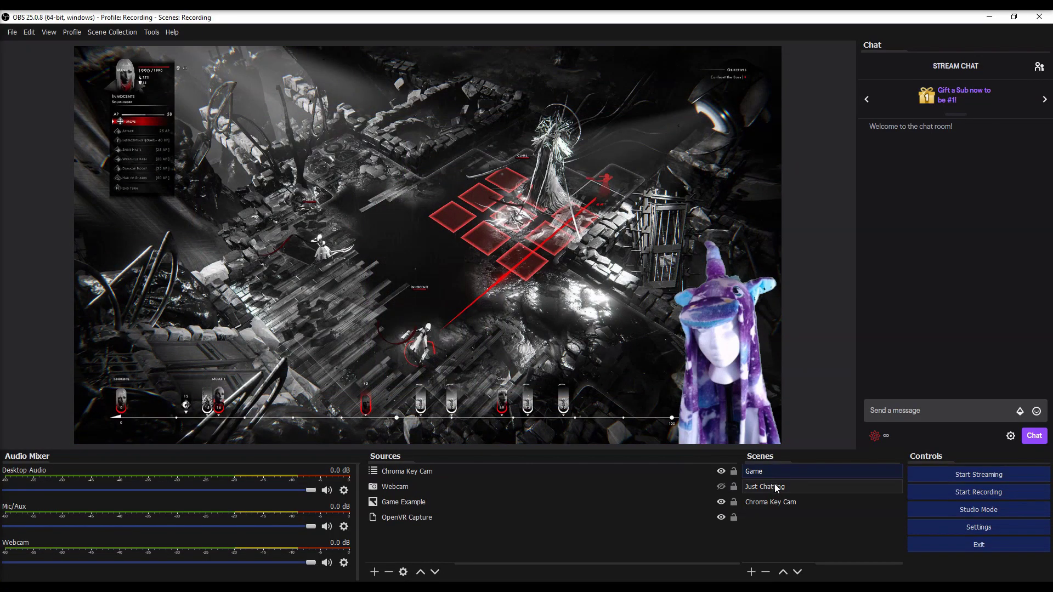
{"action": "left_click", "coordinate": [776, 487]}
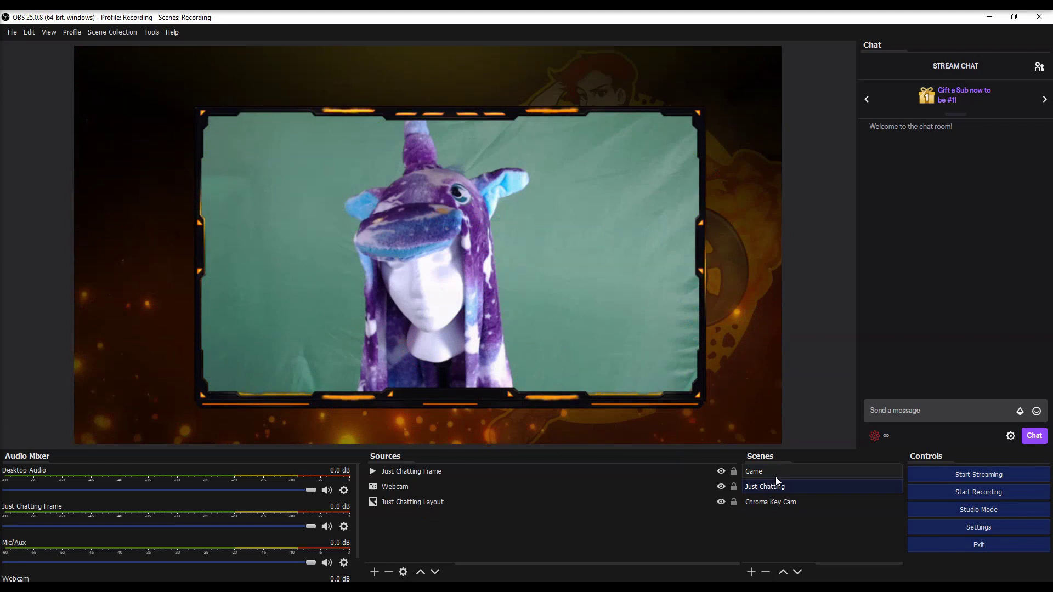
{"action": "left_click", "coordinate": [776, 472]}
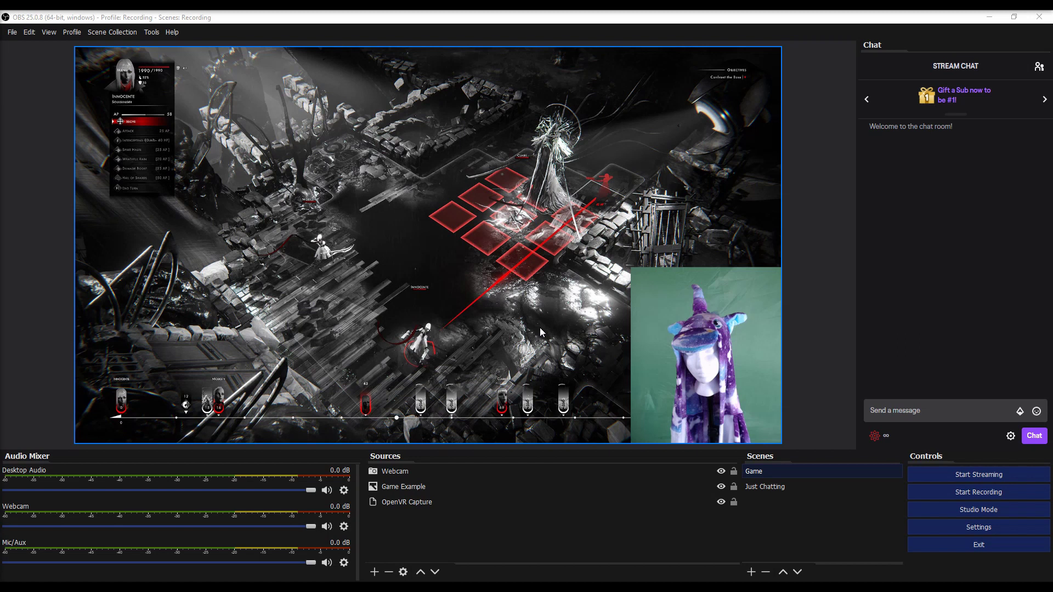
{"action": "left_click", "coordinate": [761, 370]}
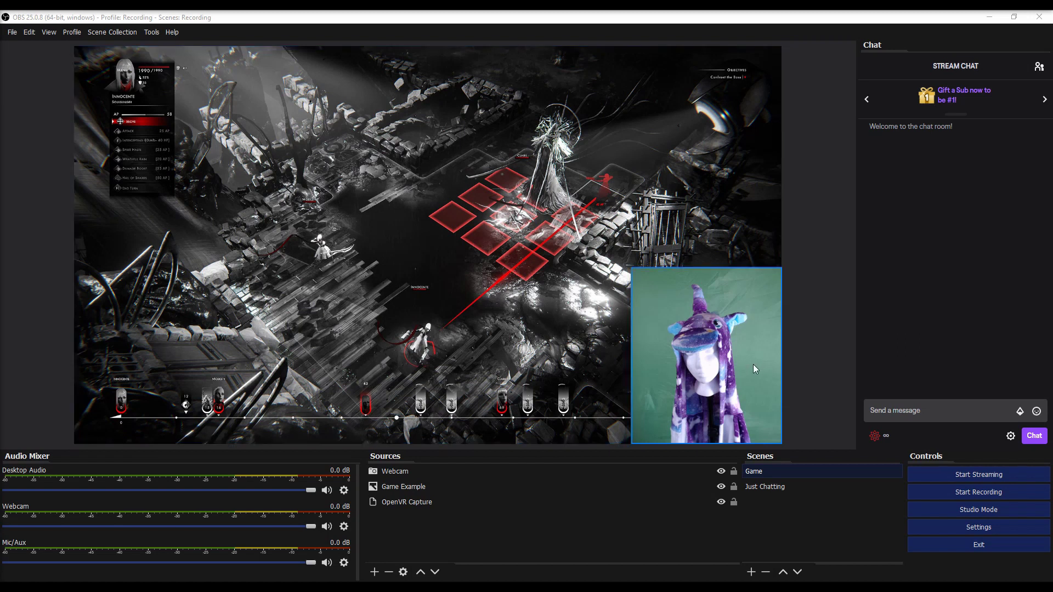
{"action": "left_click", "coordinate": [768, 471]}
{"action": "left_click", "coordinate": [768, 486]}
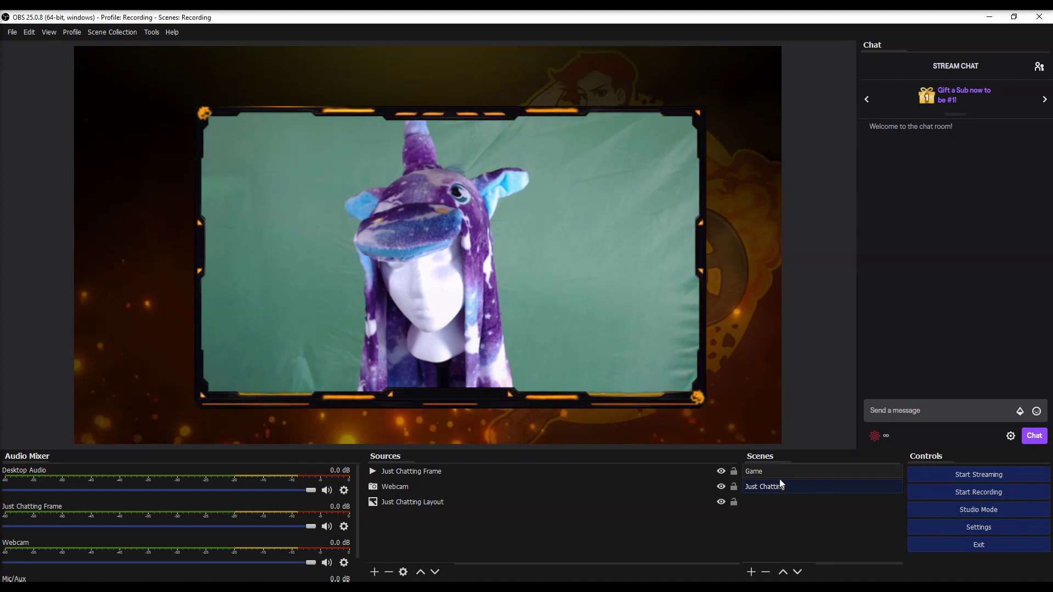
{"action": "key", "text": "Up"}
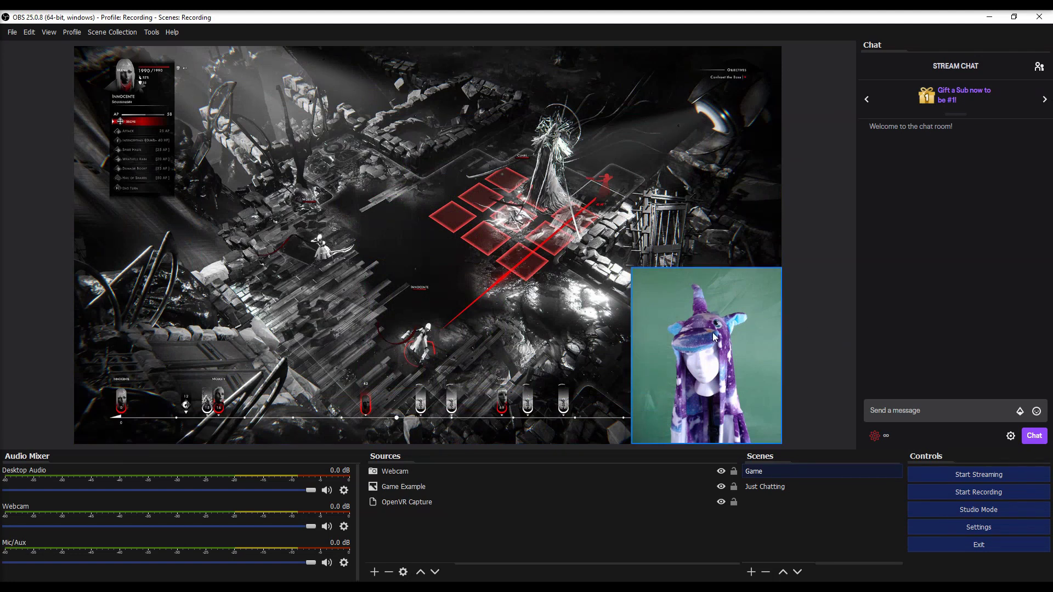
Step: Create a 'Chroma Key Cam' scene holding the existing webcam capture, enlarged and centred
{"action": "left_click", "coordinate": [751, 574]}
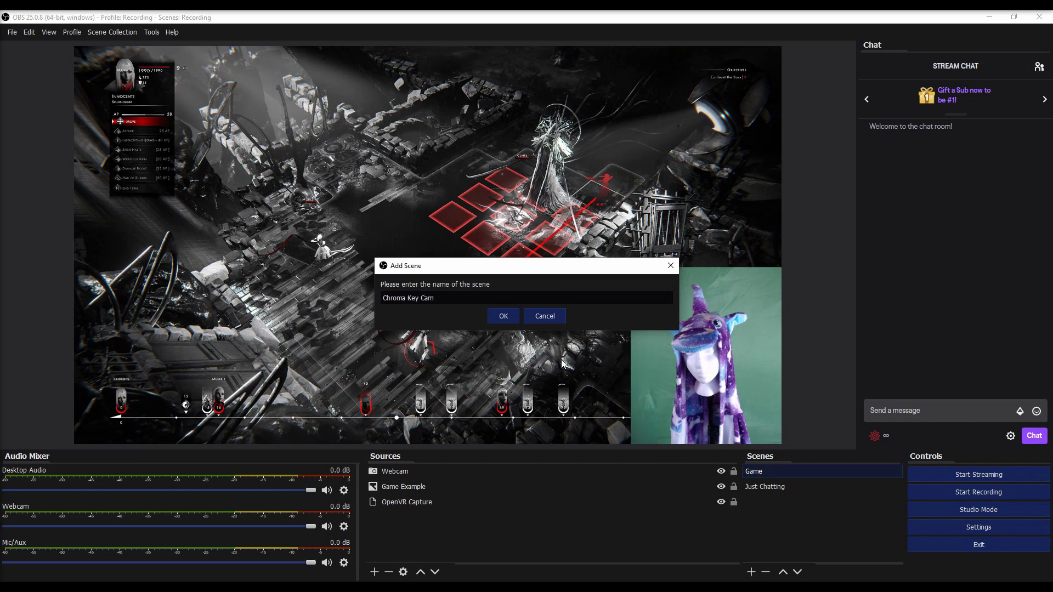
{"action": "left_click", "coordinate": [502, 316]}
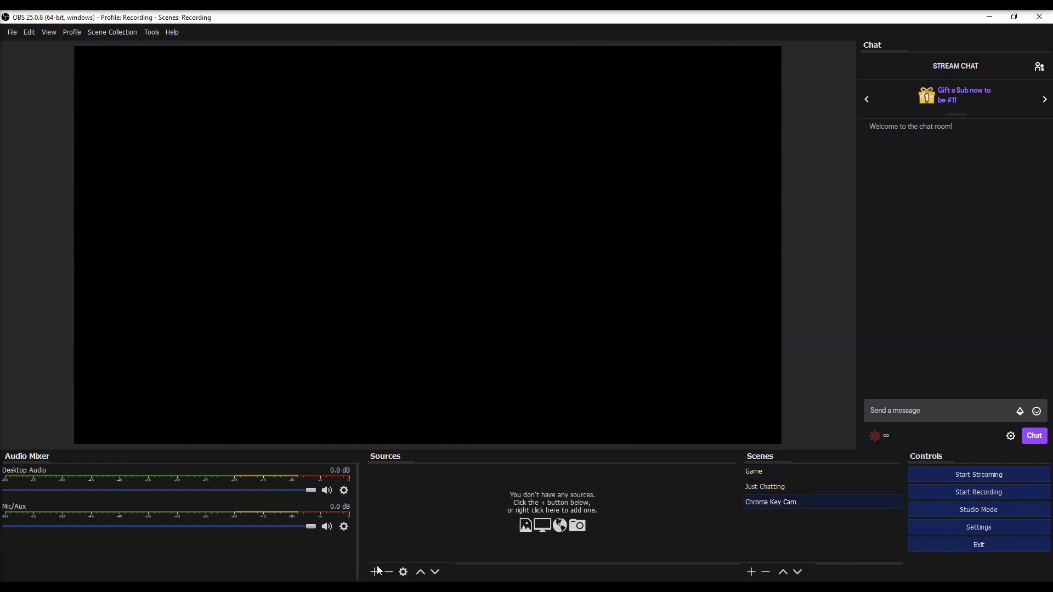
{"action": "left_click", "coordinate": [376, 572]}
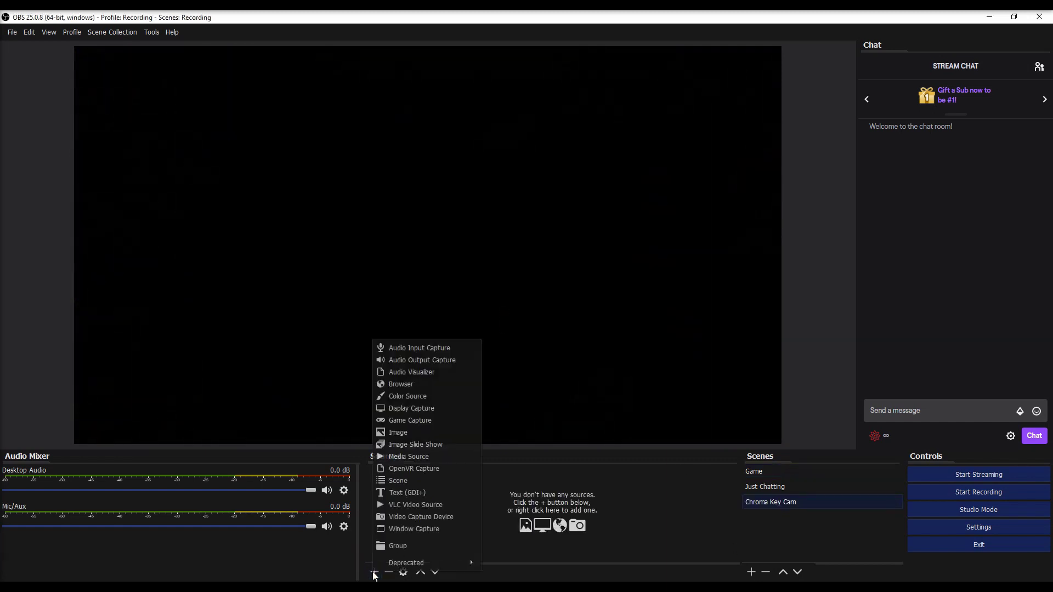
{"action": "left_click", "coordinate": [445, 516]}
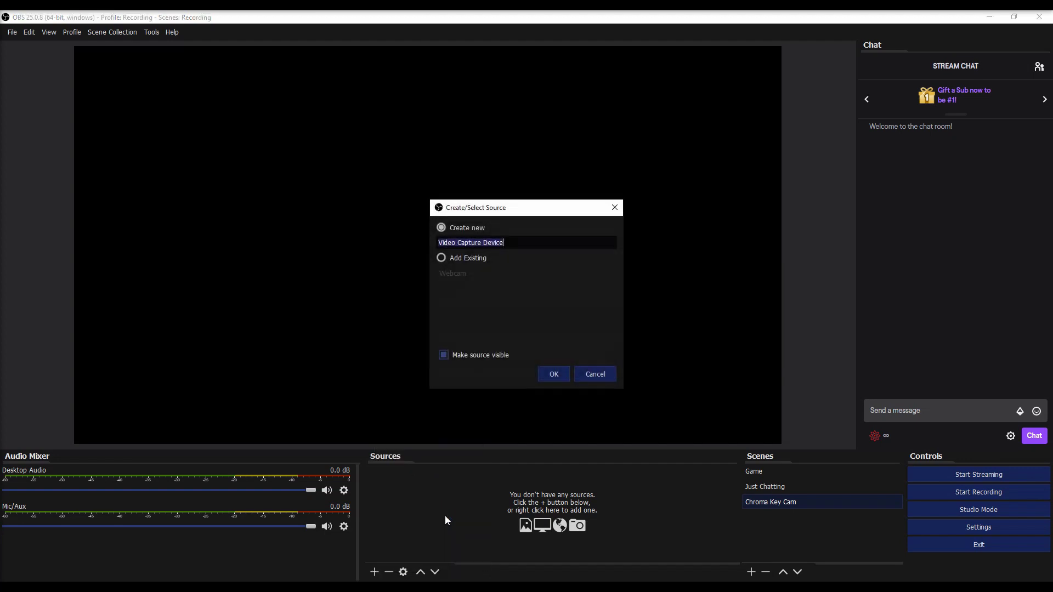
{"action": "key", "text": "Return"}
{"action": "left_click_drag", "start_coordinate": [366, 260], "coordinate": [550, 384]}
{"action": "left_click_drag", "start_coordinate": [326, 268], "coordinate": [439, 266]}
Step: In the Game scene, hide the original Webcam and pick Chroma Key Cam as a scene source
{"action": "left_click", "coordinate": [775, 472]}
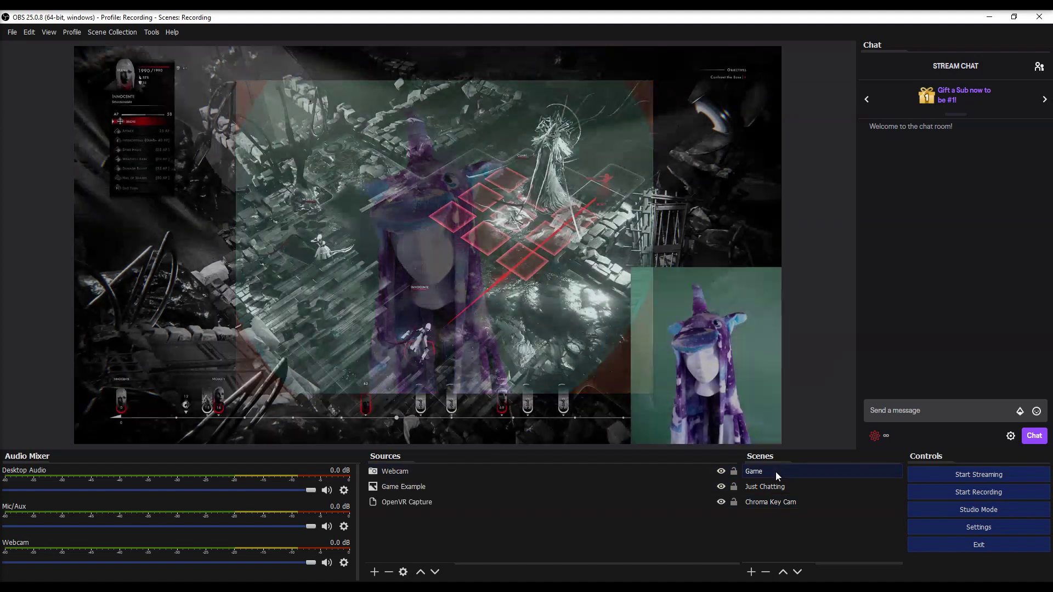
{"action": "left_click", "coordinate": [721, 472]}
{"action": "left_click", "coordinate": [374, 572]}
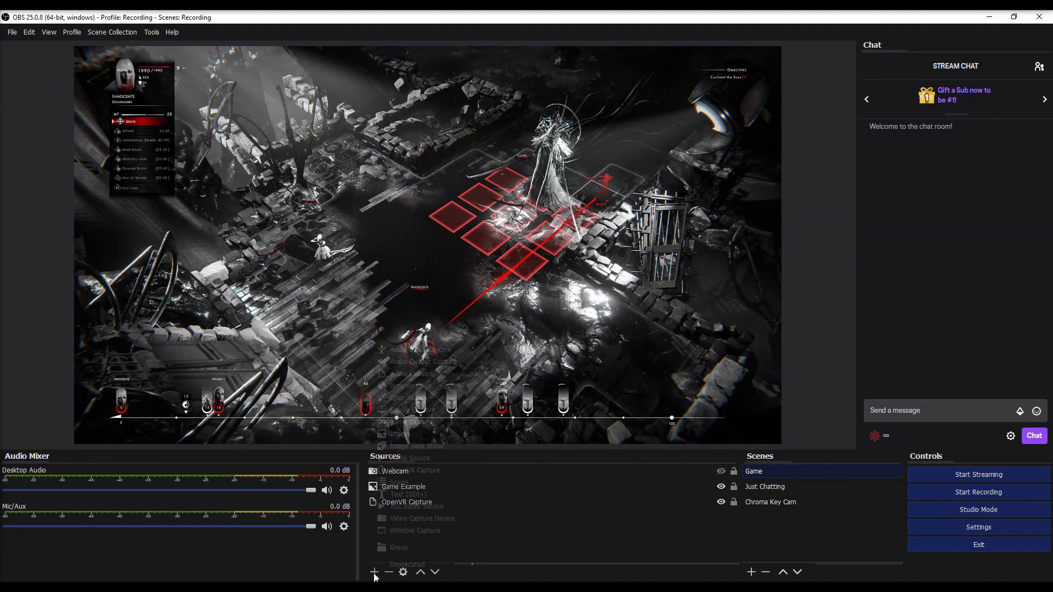
{"action": "left_click", "coordinate": [410, 480]}
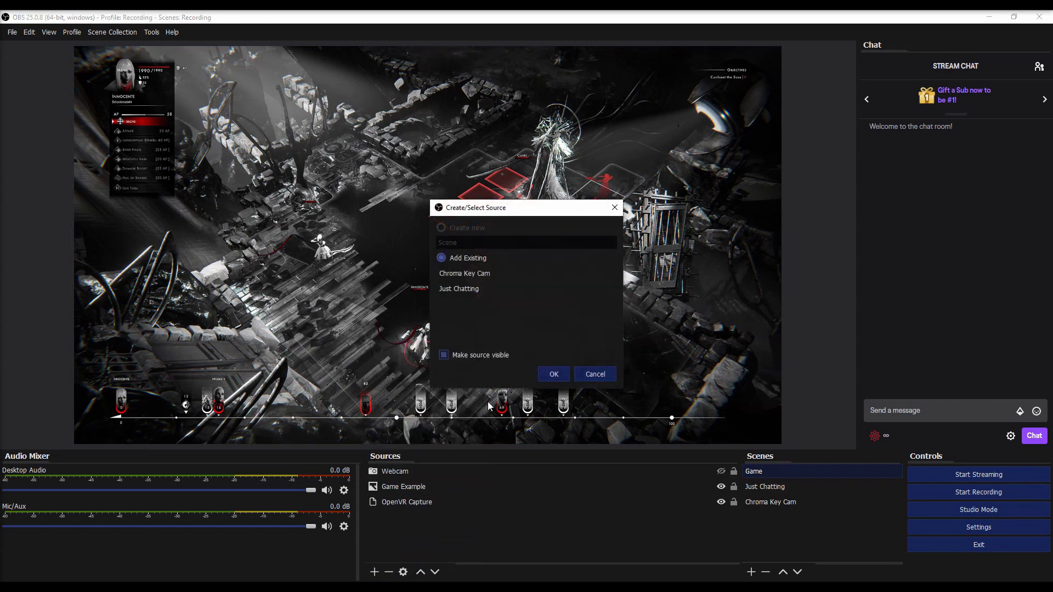
{"action": "left_click", "coordinate": [485, 273]}
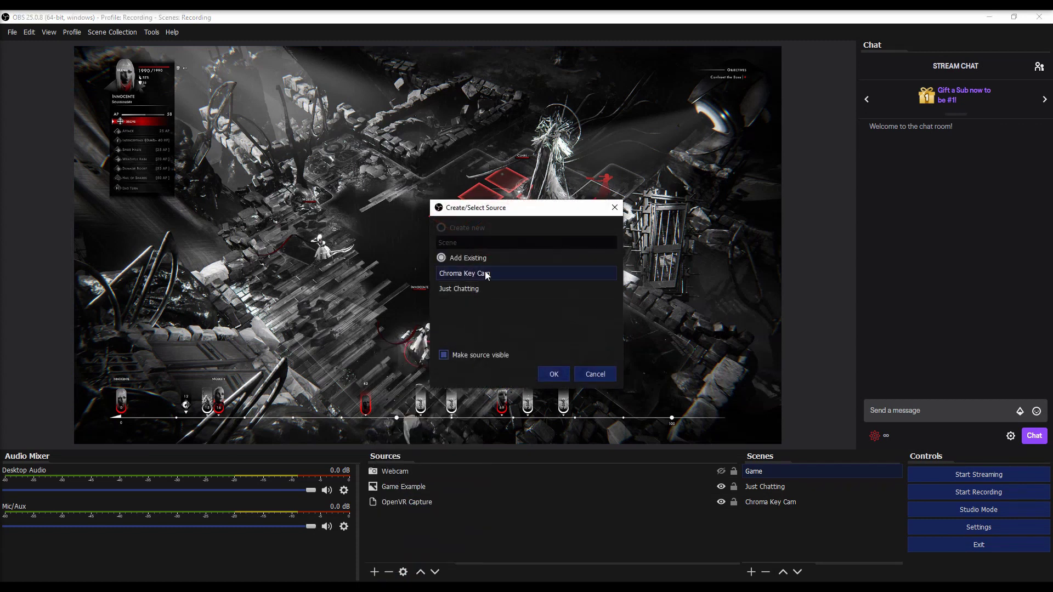
Step: Add Chroma Key Cam to the Game scene with a Chroma Key filter at Smoothness 1
{"action": "left_click", "coordinate": [559, 374]}
{"action": "right_click", "coordinate": [390, 469]}
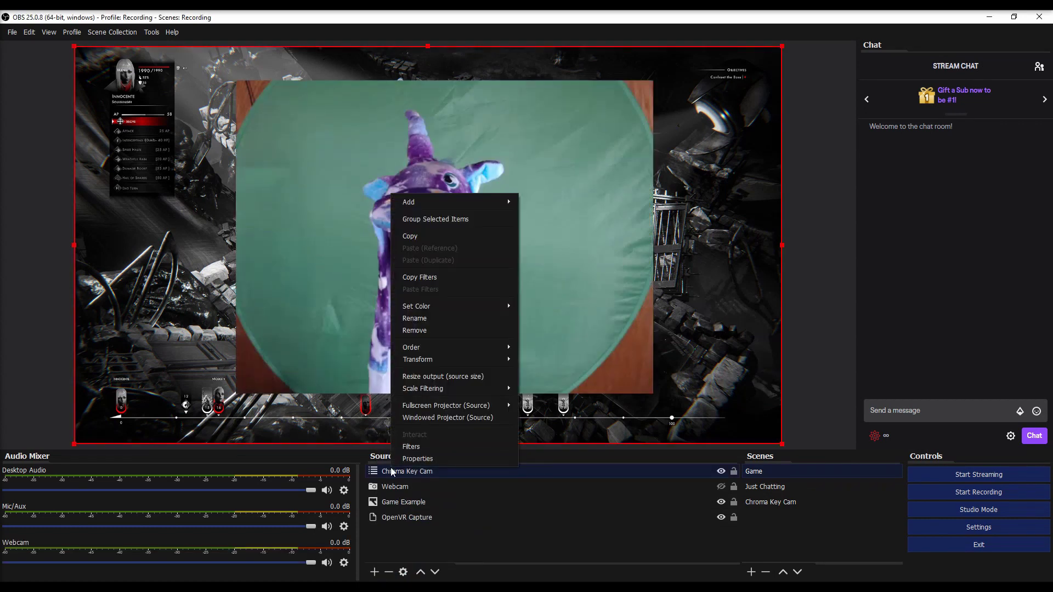
{"action": "left_click", "coordinate": [419, 448]}
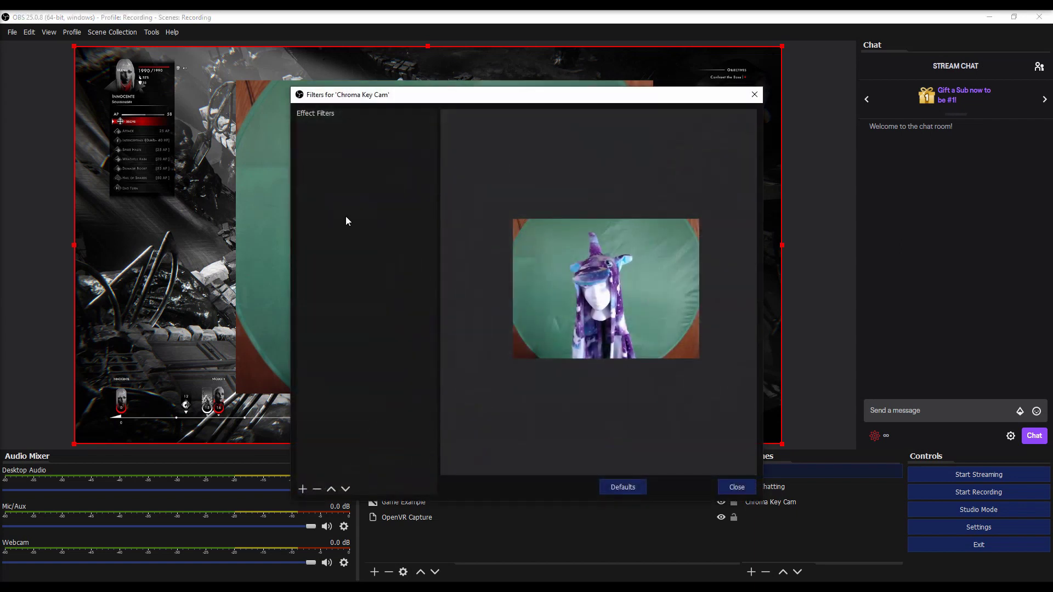
{"action": "left_click", "coordinate": [304, 488]}
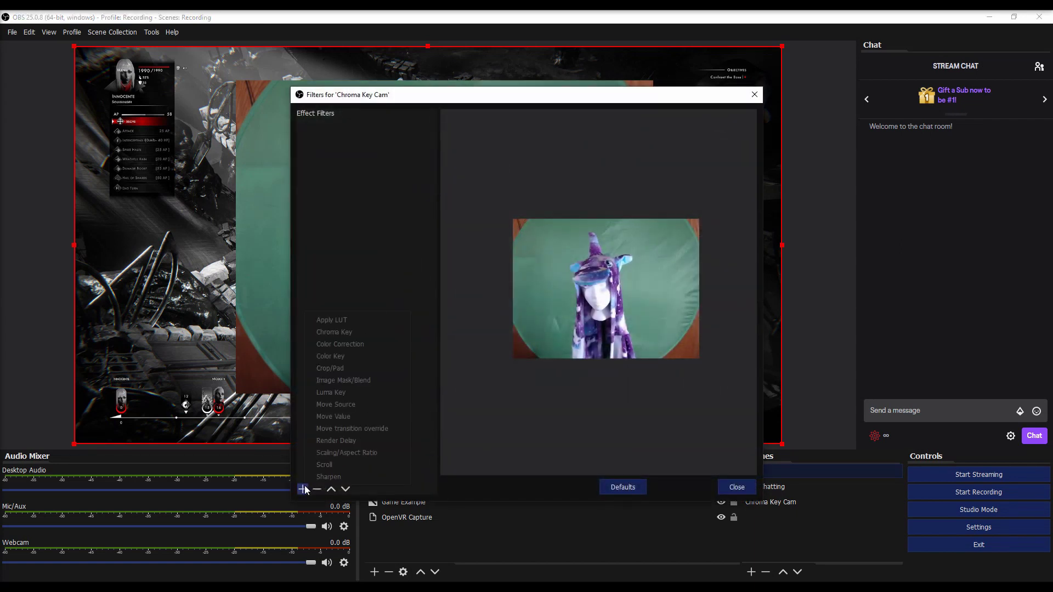
{"action": "left_click", "coordinate": [357, 331]}
{"action": "left_click", "coordinate": [499, 316]}
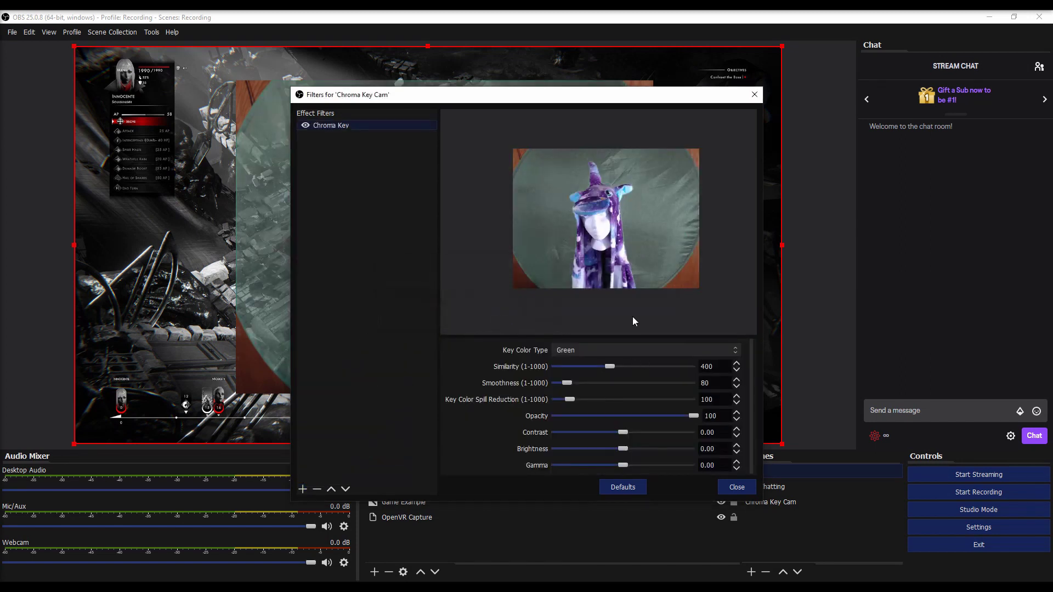
{"action": "left_click_drag", "start_coordinate": [567, 383], "coordinate": [624, 370]}
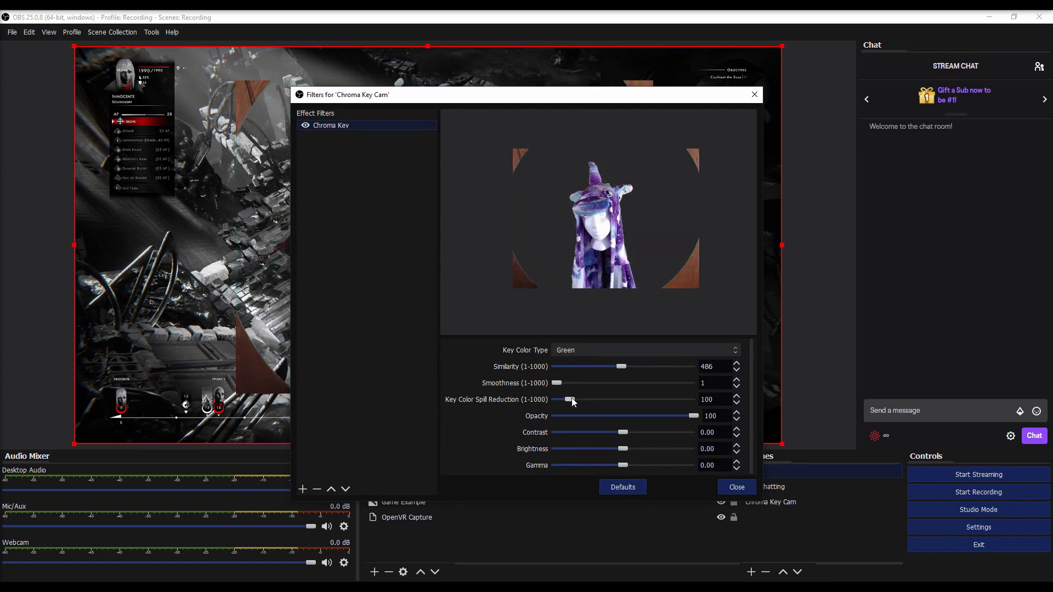
{"action": "key", "text": "Escape"}
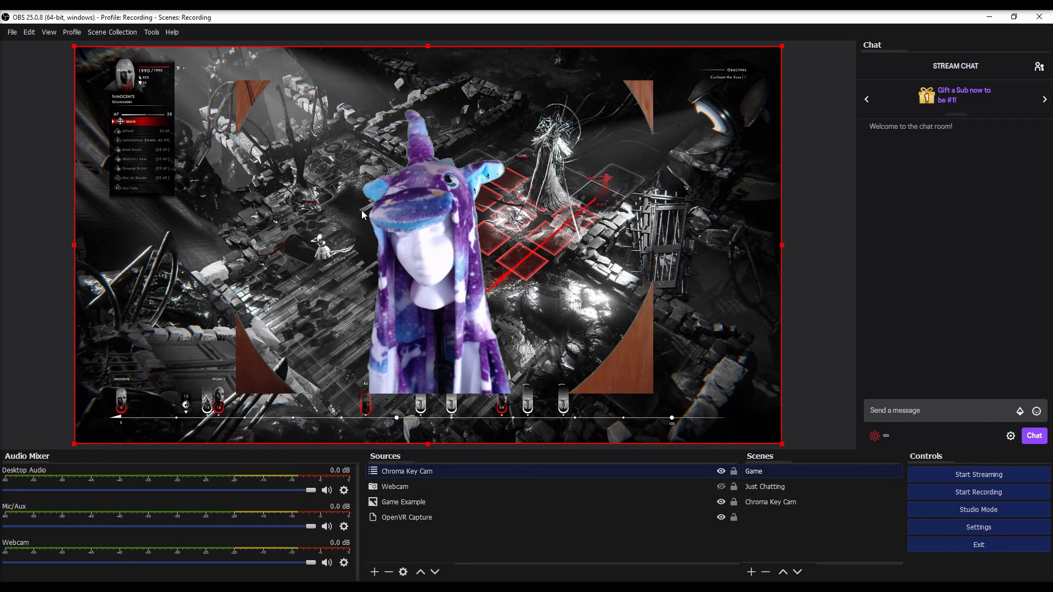
Step: Crop both sides of the keyed cam and shrink it into the bottom-right corner
{"action": "left_click_drag", "start_coordinate": [74, 245], "coordinate": [335, 294]}
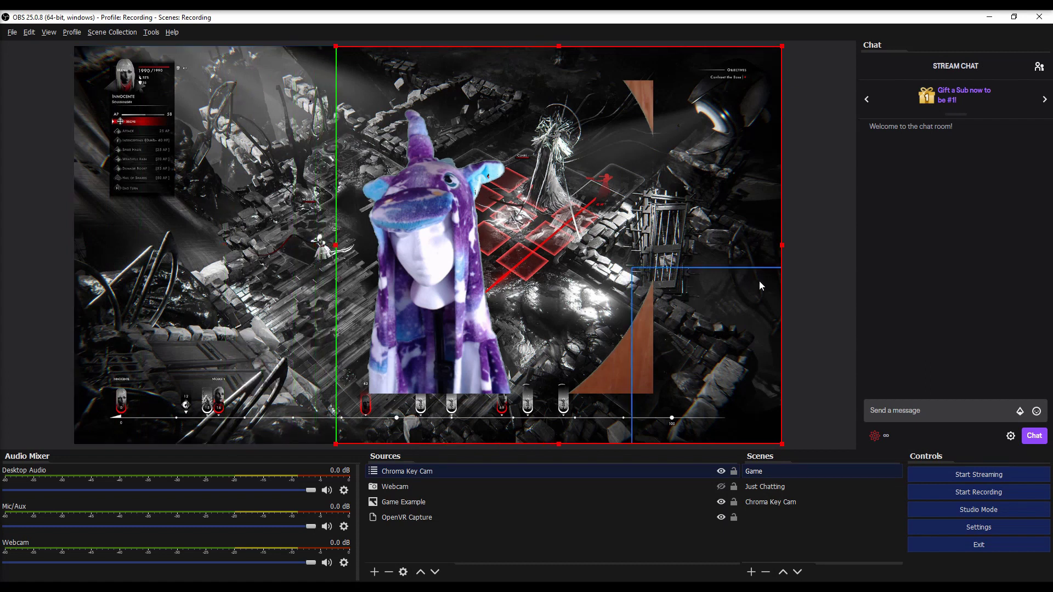
{"action": "left_click_drag", "start_coordinate": [781, 245], "coordinate": [488, 158]}
{"action": "left_click_drag", "start_coordinate": [483, 326], "coordinate": [823, 364]}
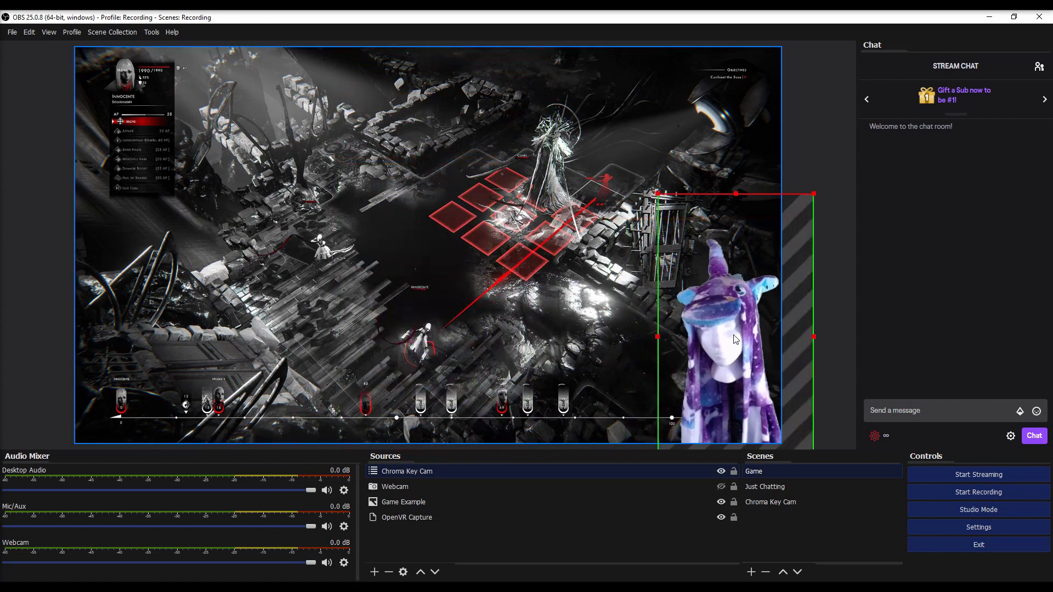
{"action": "left_click", "coordinate": [832, 288]}
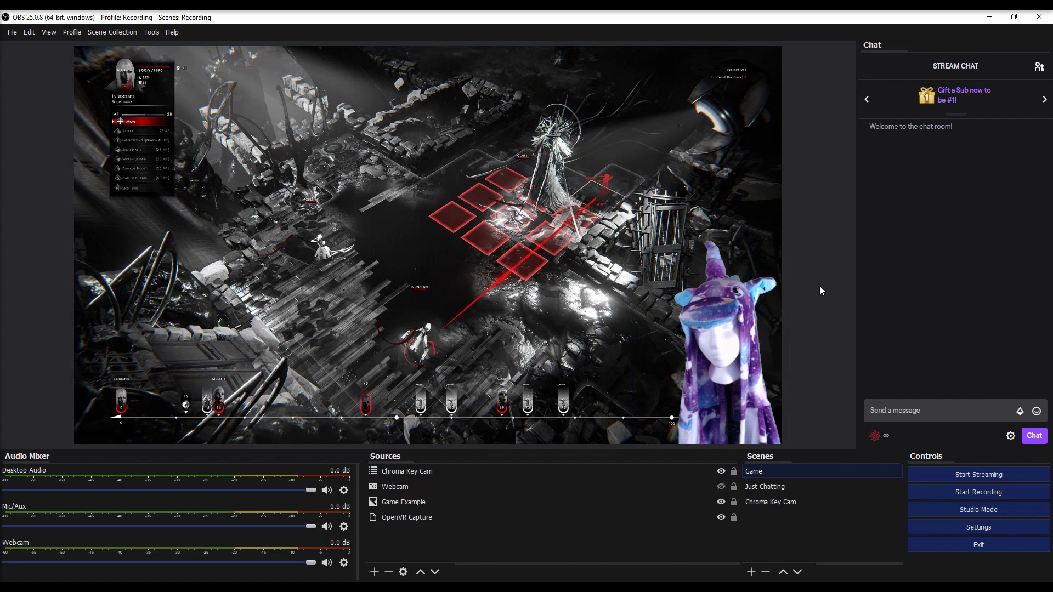
Step: Alternate between the Game and Just Chatting scenes several times, finishing on Just Chatting
{"action": "left_click", "coordinate": [809, 485]}
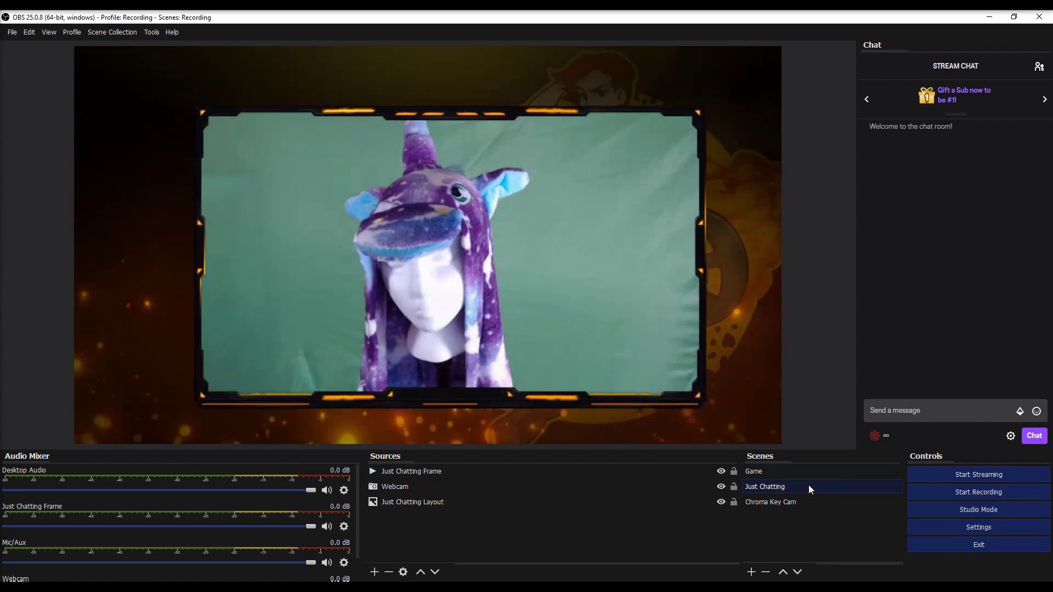
{"action": "left_click", "coordinate": [772, 475]}
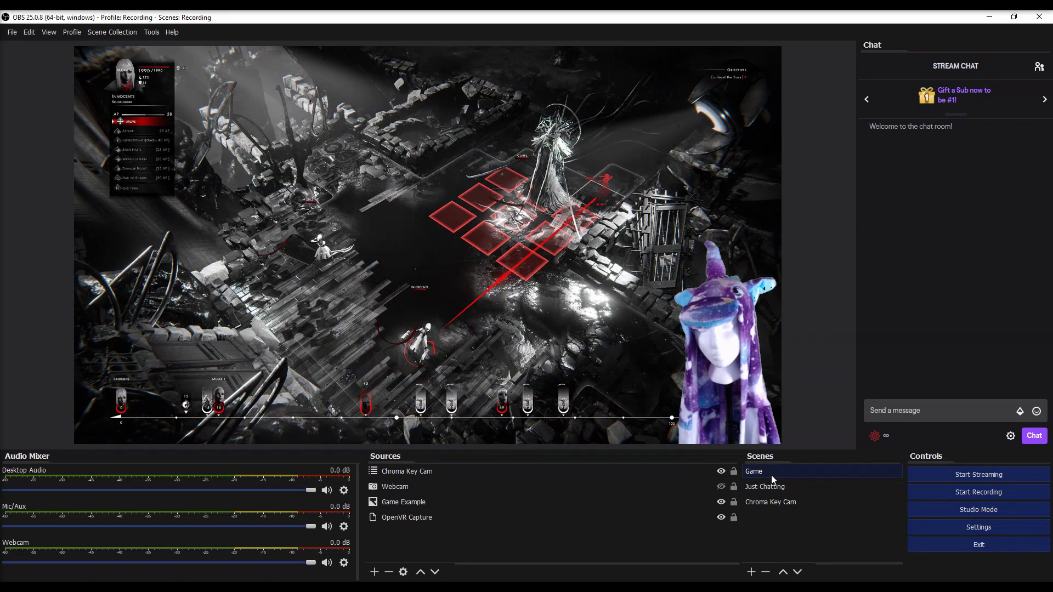
{"action": "left_click", "coordinate": [774, 484]}
{"action": "left_click", "coordinate": [776, 475]}
{"action": "left_click", "coordinate": [778, 488]}
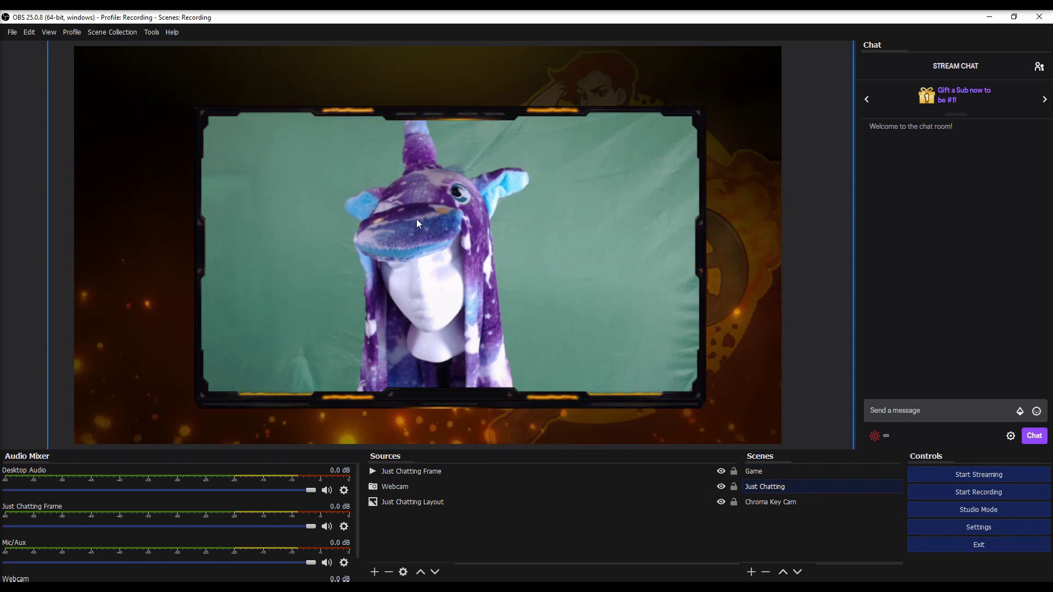
{"action": "left_click", "coordinate": [768, 472]}
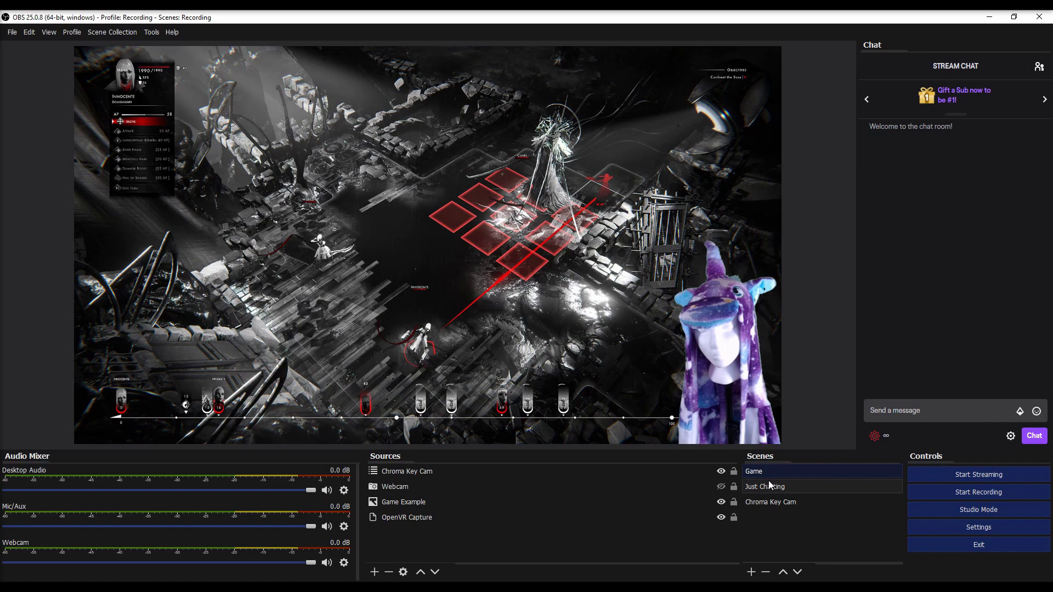
{"action": "left_click", "coordinate": [769, 480]}
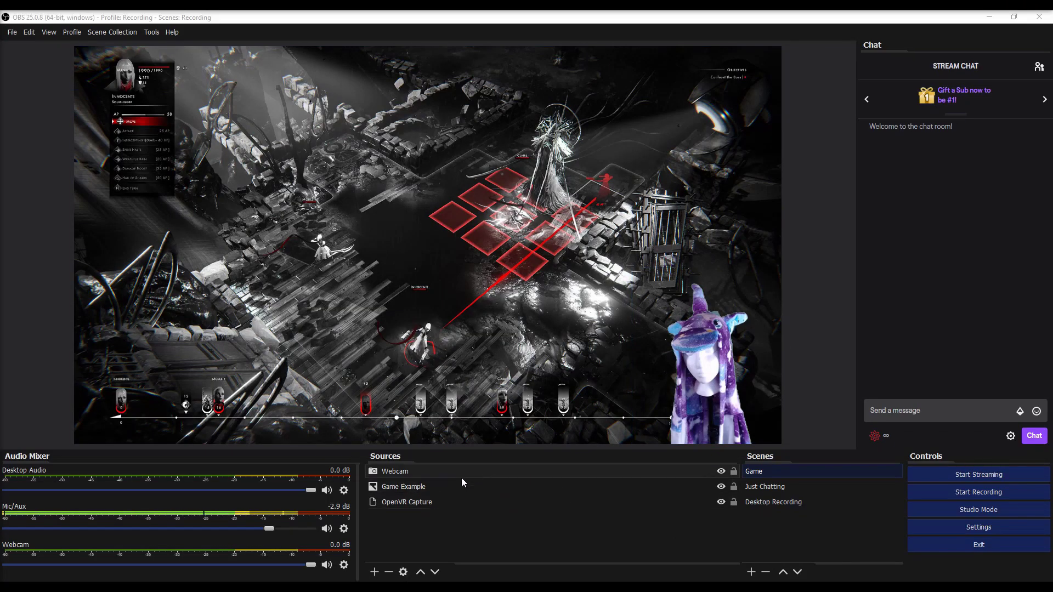
Step: Bring up the Webcam source's Filters window to display its Chroma Key filter
{"action": "left_click", "coordinate": [439, 471]}
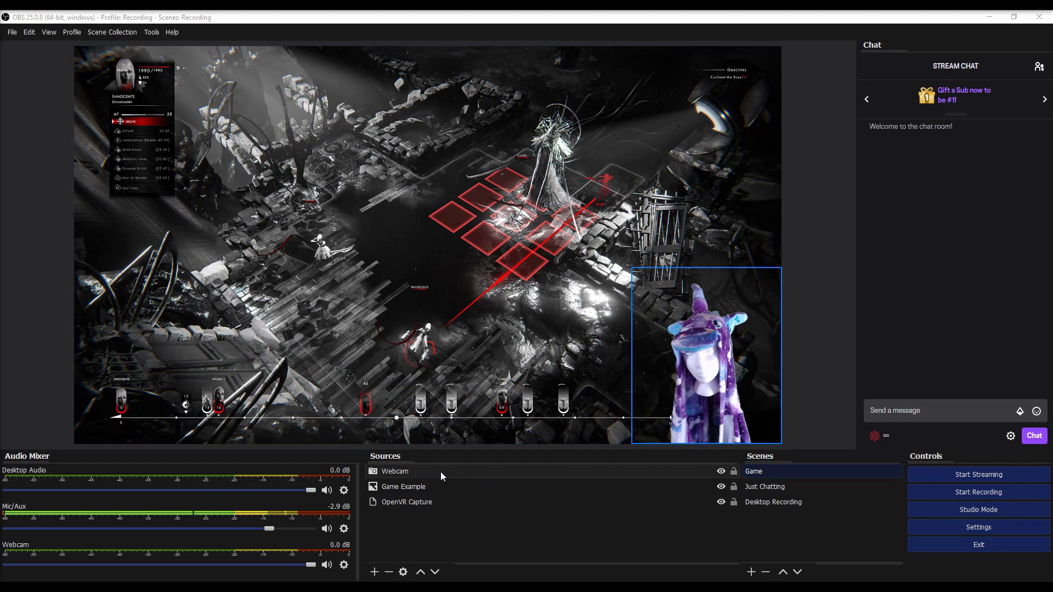
{"action": "right_click", "coordinate": [440, 471]}
{"action": "left_click", "coordinate": [465, 451]}
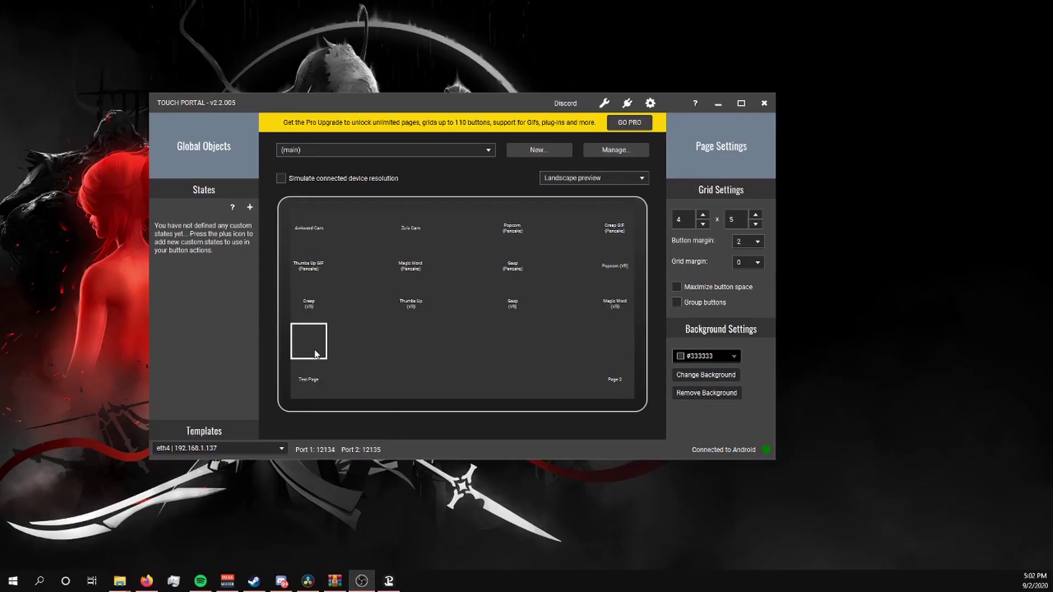
Step: Create an 'Awkward Cam' button with an On Chat Message event trigger
{"action": "left_click", "coordinate": [316, 353]}
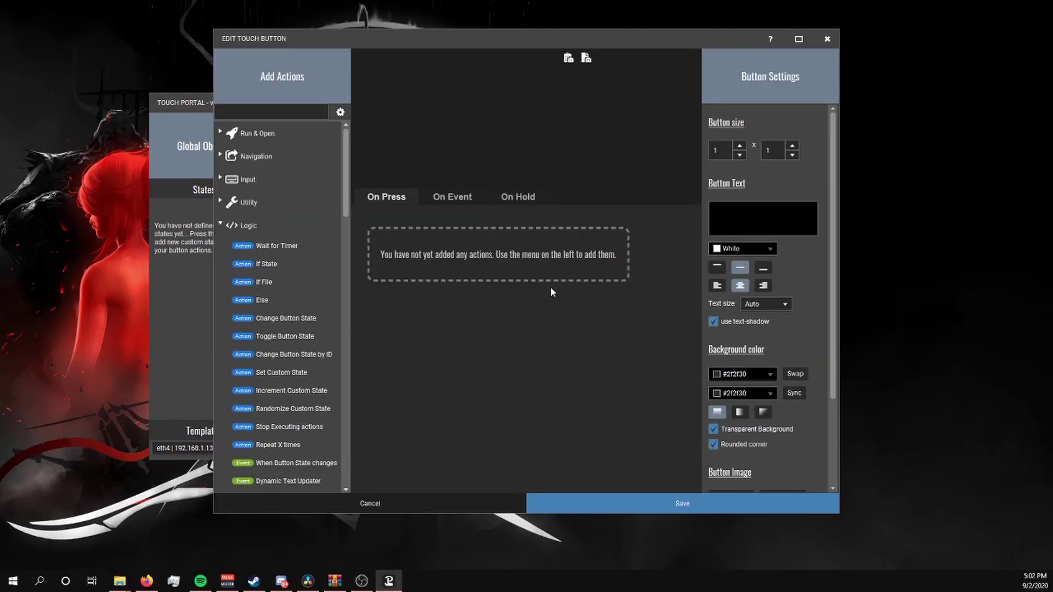
{"action": "type", "text": "Awkward Cam"}
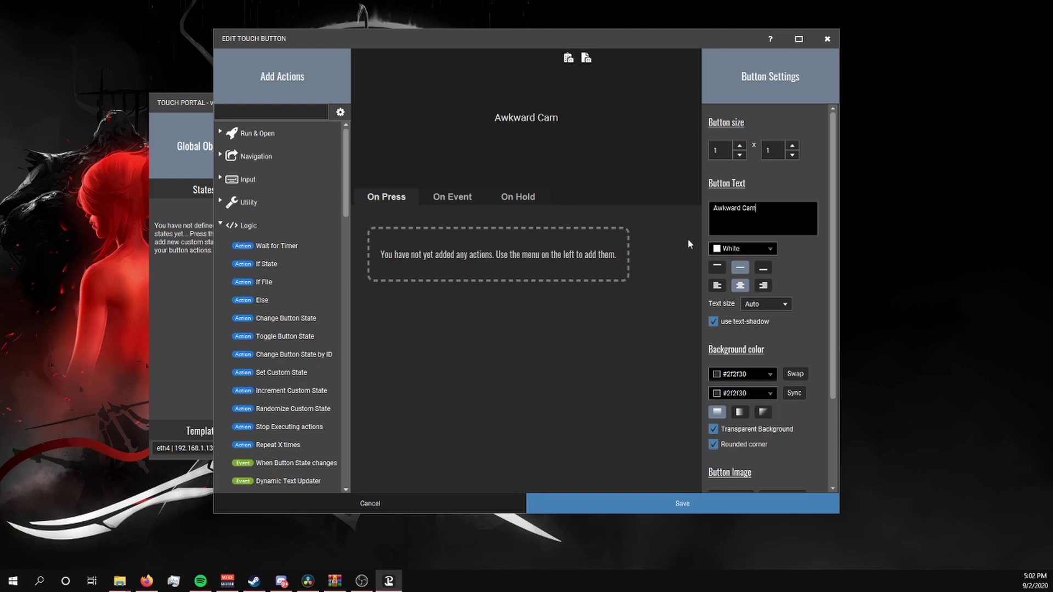
{"action": "left_click", "coordinate": [466, 198]}
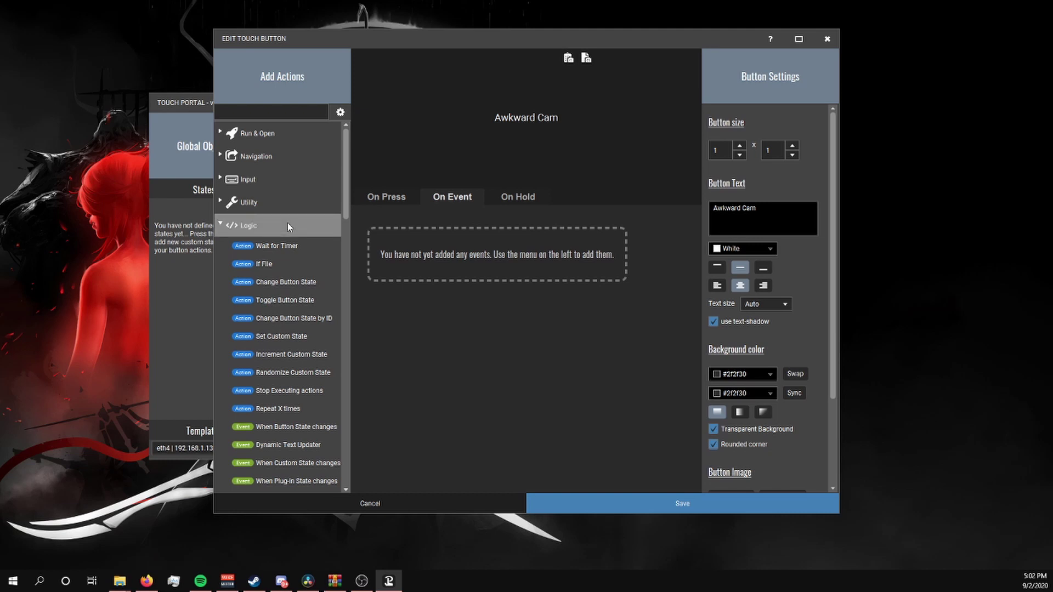
{"action": "scroll", "coordinate": [285, 228], "scroll_direction": "down", "scroll_amount": 12}
{"action": "scroll", "coordinate": [285, 228], "scroll_direction": "down", "scroll_amount": 6}
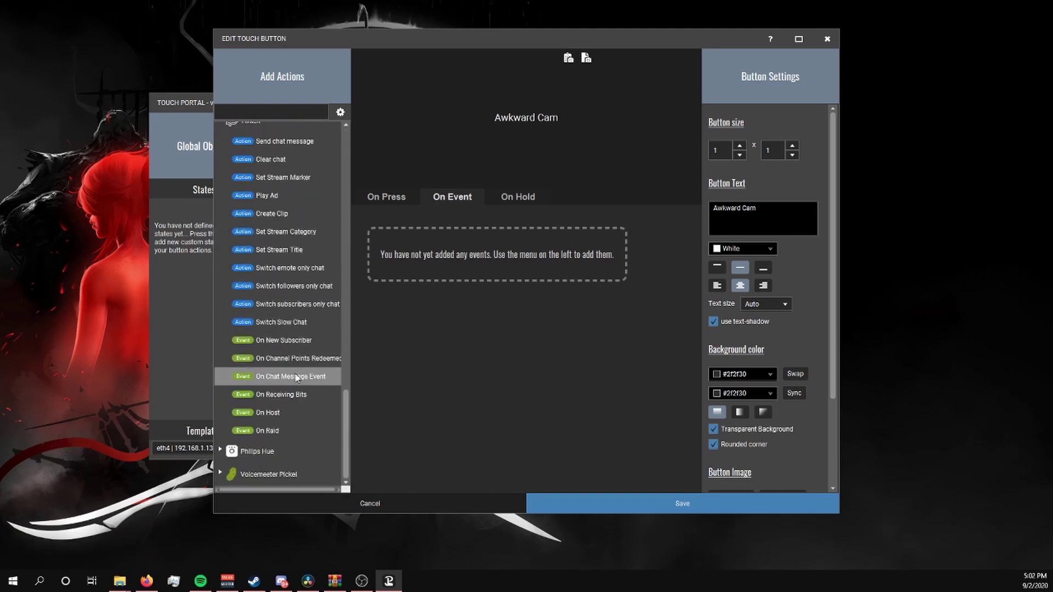
{"action": "double_click", "coordinate": [294, 378]}
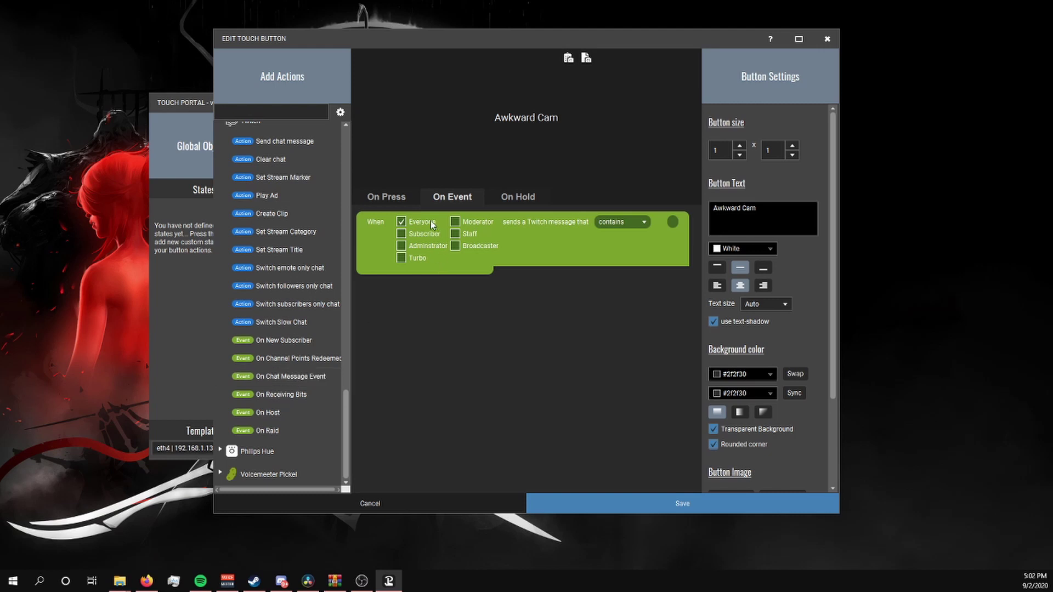
Step: Limit the trigger to subscribers, admins and moderators, matching messages containing '!awkward'
{"action": "left_click", "coordinate": [402, 222]}
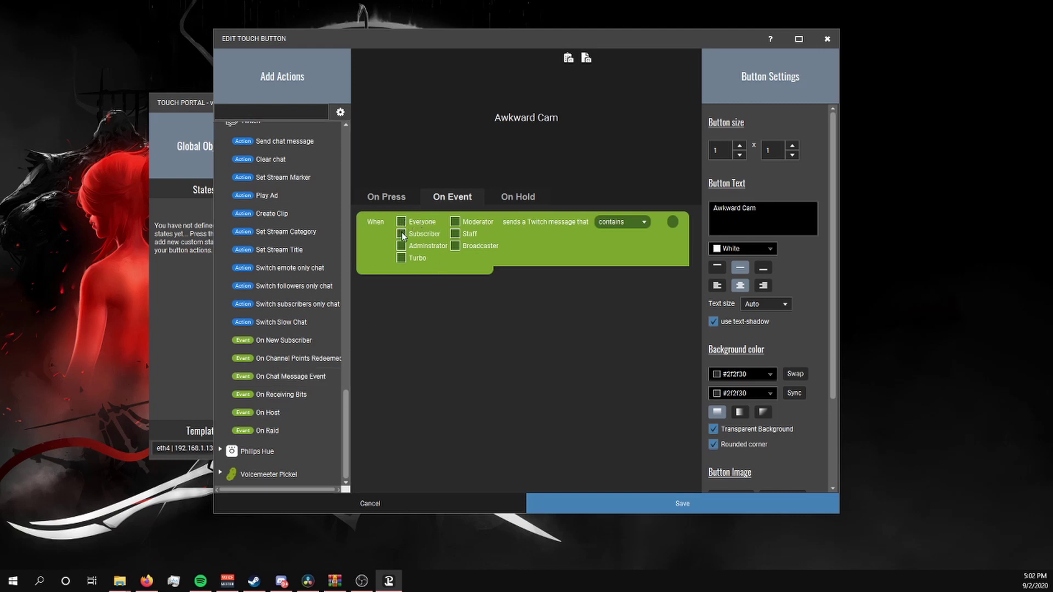
{"action": "left_click", "coordinate": [401, 233]}
{"action": "left_click", "coordinate": [401, 246]}
{"action": "left_click", "coordinate": [456, 222]}
{"action": "left_click", "coordinate": [672, 220]}
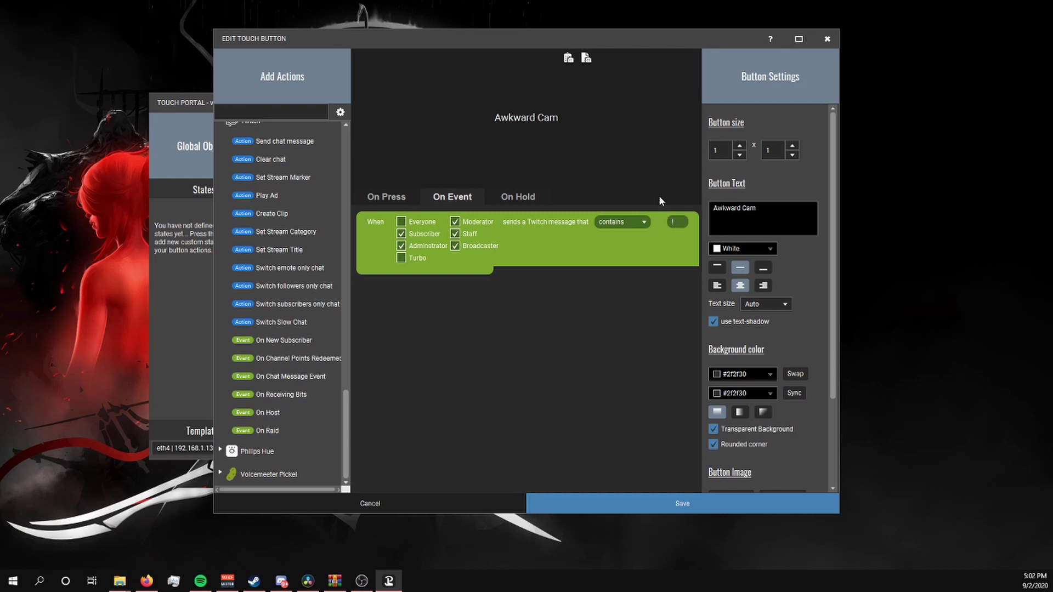
{"action": "type", "text": "!awkward"}
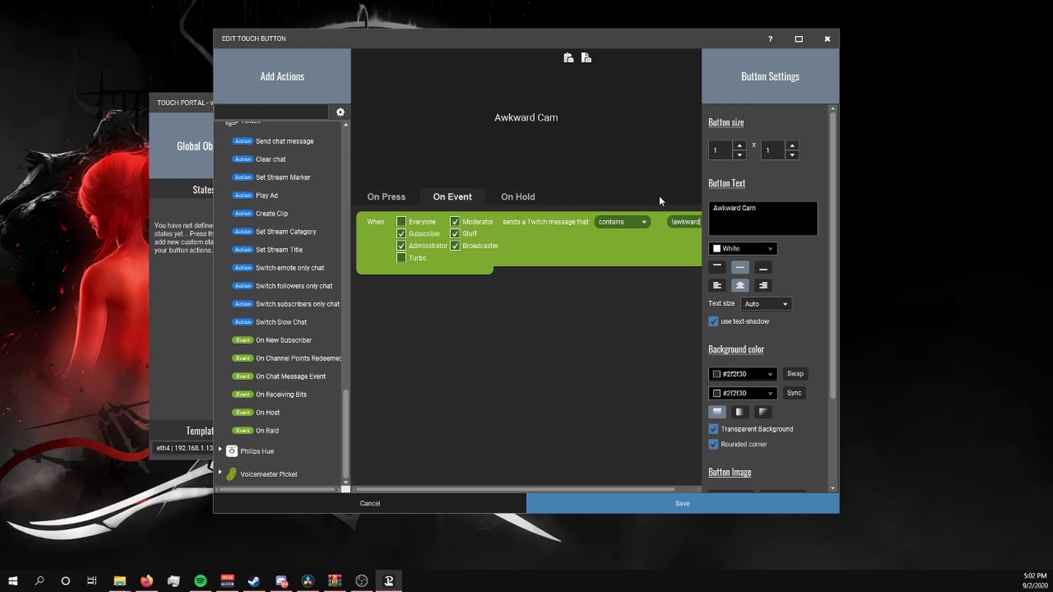
Step: Add a Set Source Filter action turning the Webcam's Chroma Key filter Off
{"action": "scroll", "coordinate": [260, 248], "scroll_direction": "up", "scroll_amount": 10}
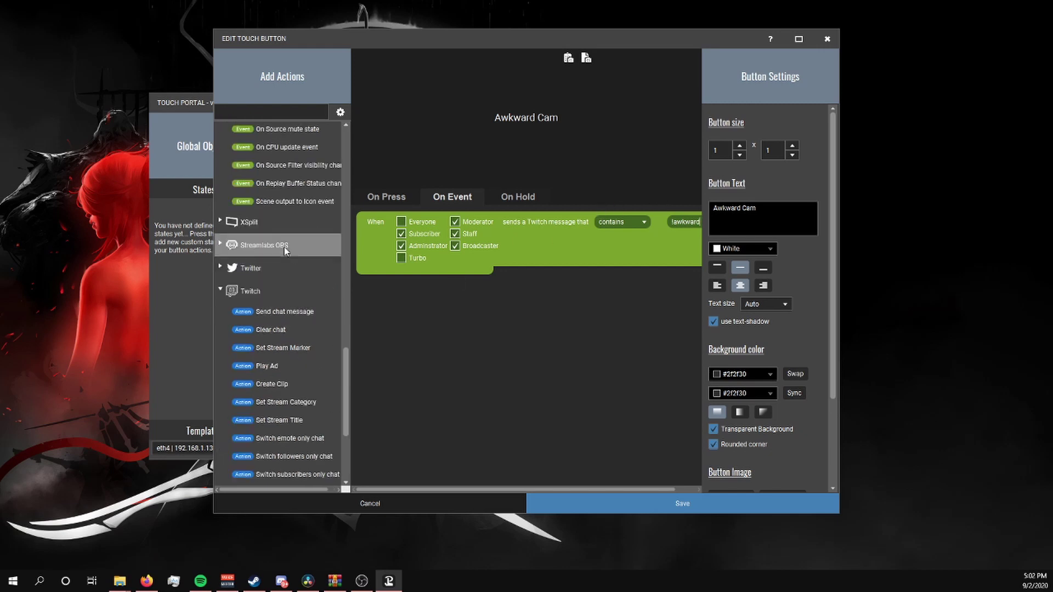
{"action": "scroll", "coordinate": [286, 251], "scroll_direction": "up", "scroll_amount": 5}
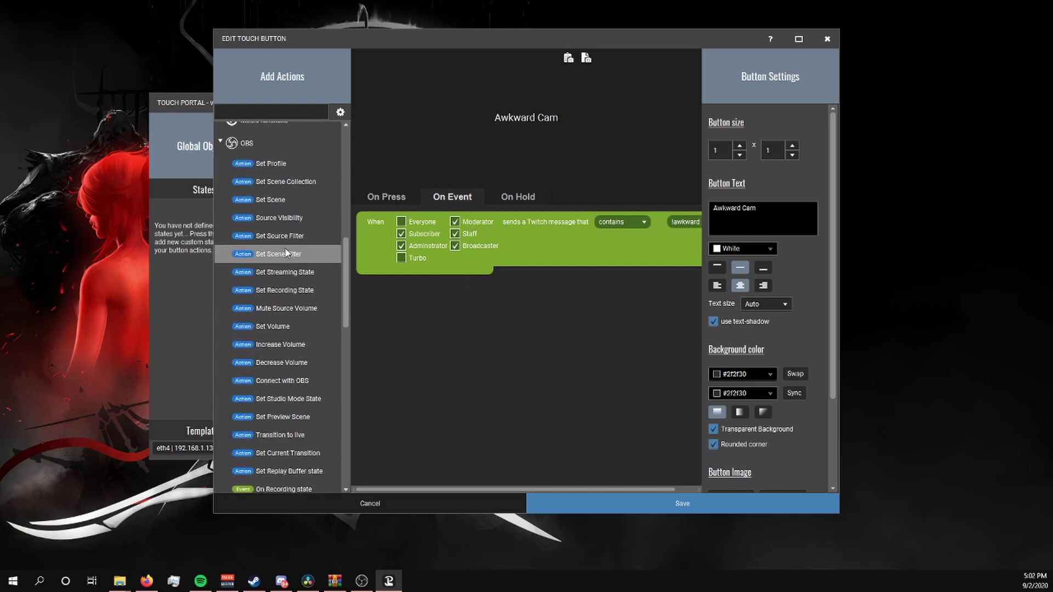
{"action": "left_click_drag", "start_coordinate": [286, 237], "coordinate": [468, 273]}
{"action": "left_click", "coordinate": [518, 278]}
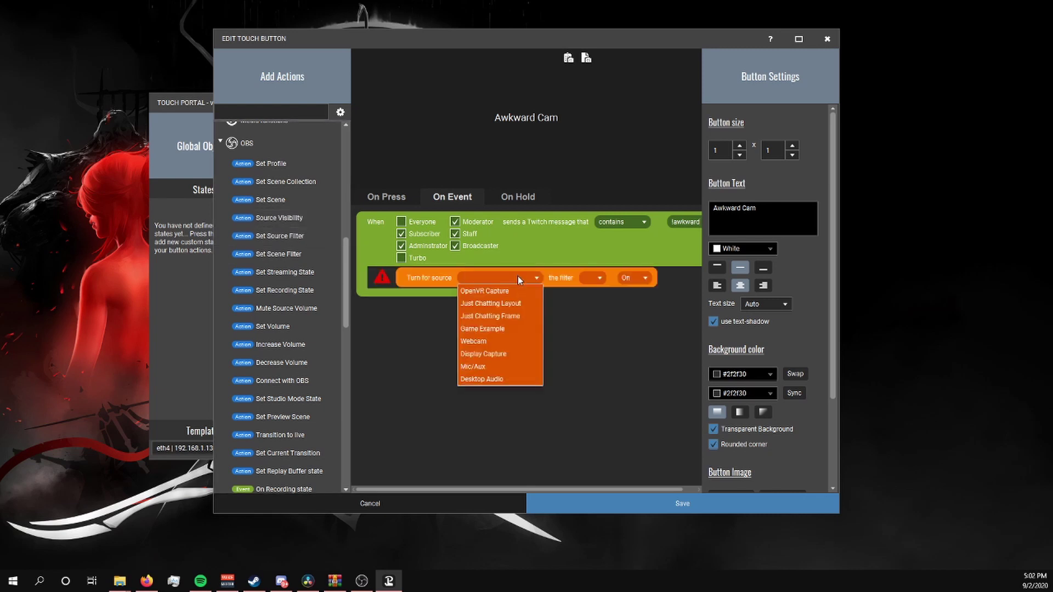
{"action": "left_click", "coordinate": [471, 342]}
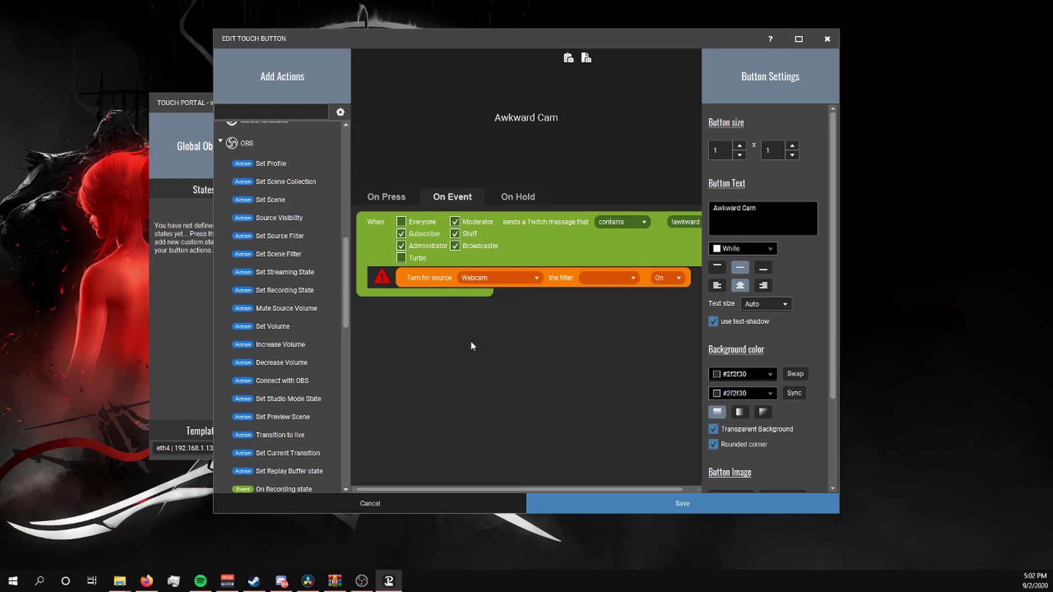
{"action": "left_click", "coordinate": [610, 278]}
{"action": "left_click", "coordinate": [608, 291]}
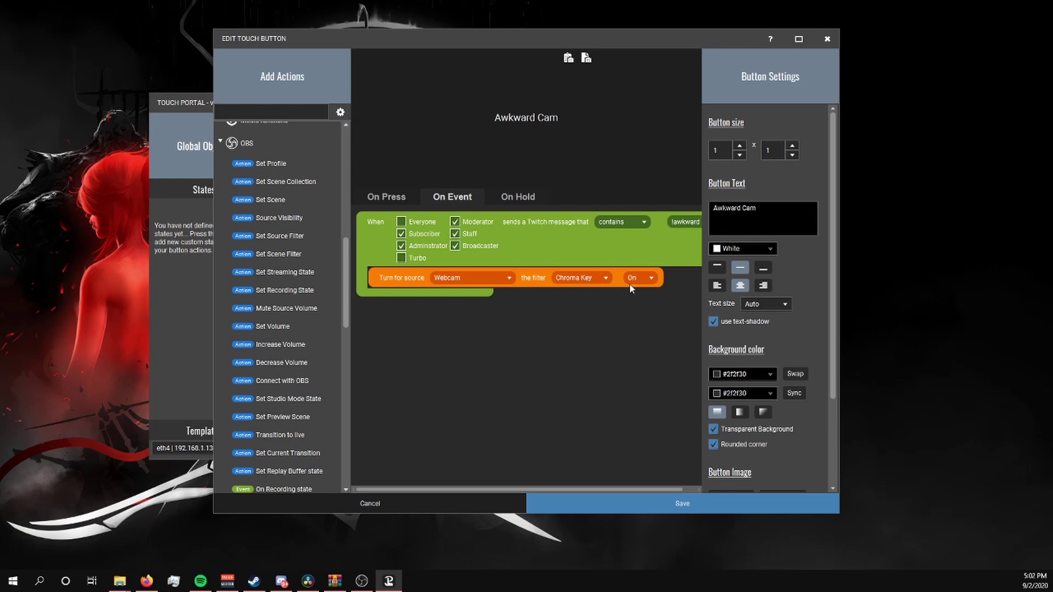
{"action": "left_click", "coordinate": [643, 277]}
{"action": "left_click", "coordinate": [637, 301]}
{"action": "scroll", "coordinate": [298, 275], "scroll_direction": "up", "scroll_amount": 6}
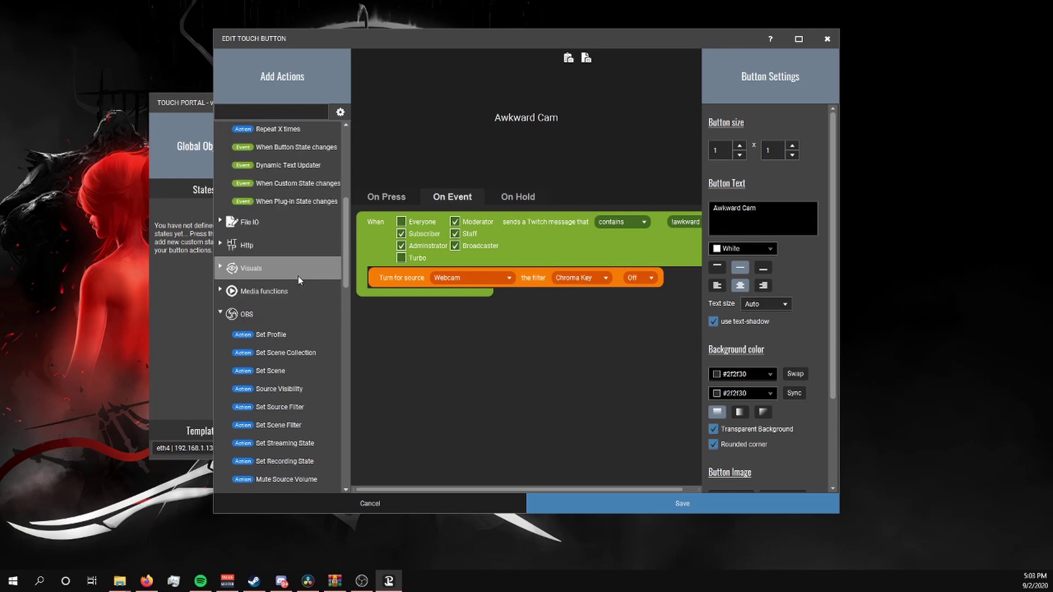
Step: Add a Wait for Timer action lasting 5 seconds
{"action": "scroll", "coordinate": [301, 280], "scroll_direction": "up", "scroll_amount": 3}
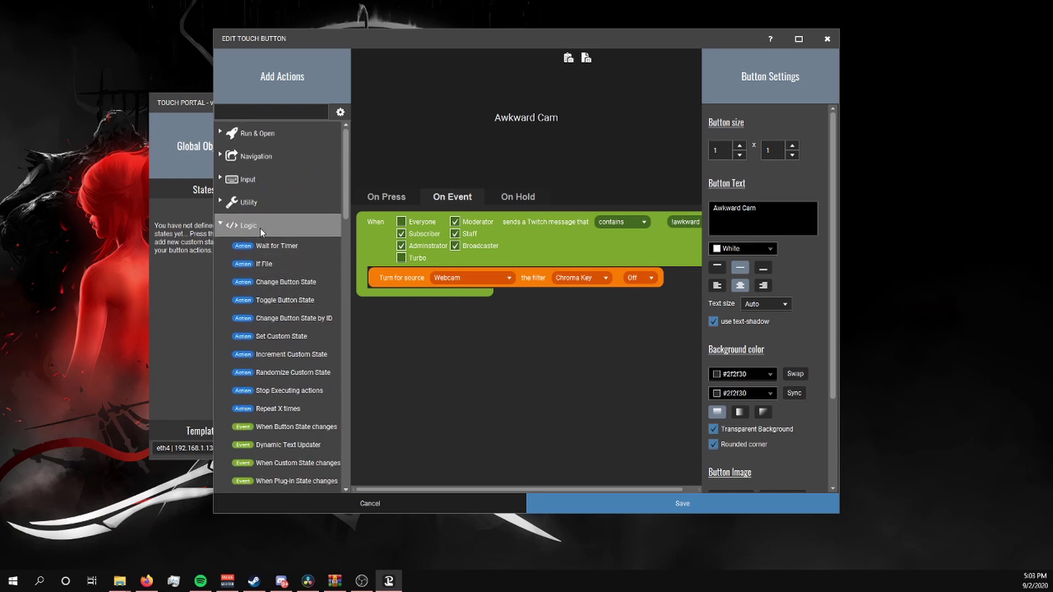
{"action": "double_click", "coordinate": [281, 246]}
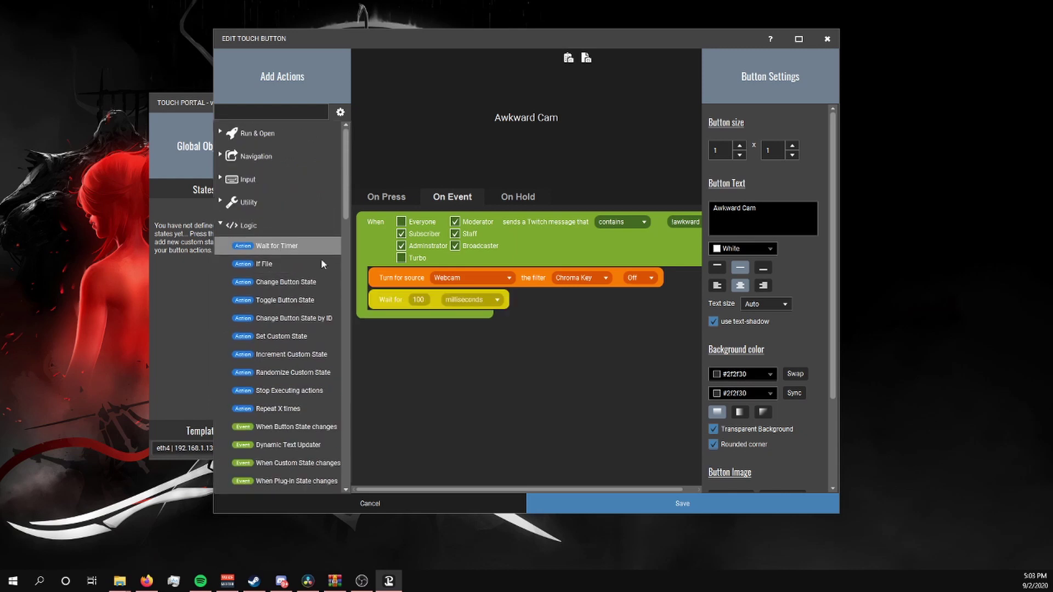
{"action": "left_click", "coordinate": [462, 301]}
{"action": "left_click", "coordinate": [458, 326]}
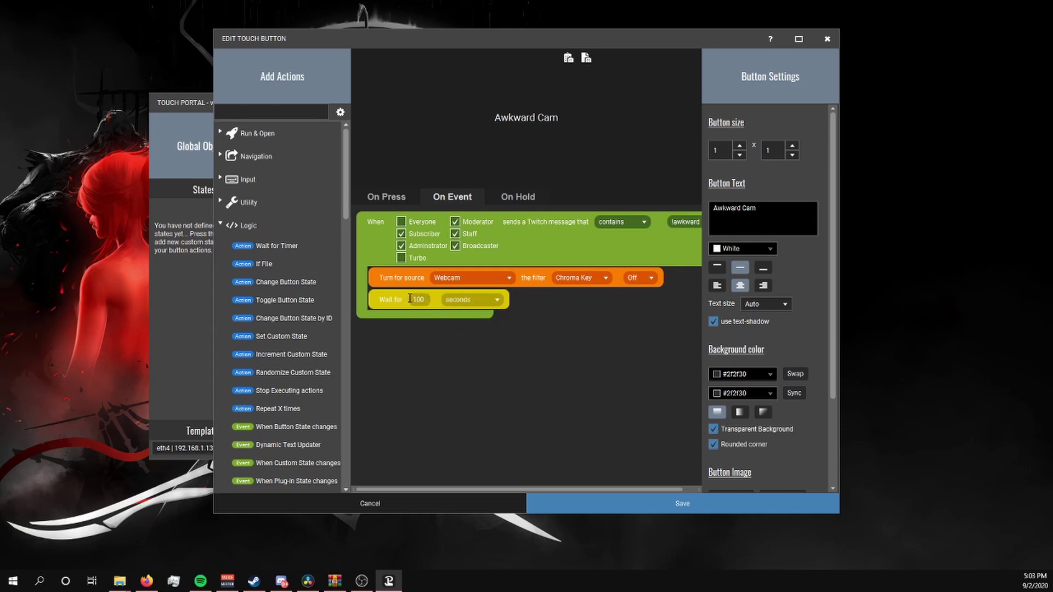
{"action": "left_click", "coordinate": [422, 299]}
{"action": "key", "text": "BackSpace"}
{"action": "key", "text": "BackSpace"}
{"action": "key", "text": "BackSpace"}
{"action": "type", "text": "5"}
Step: Add a second Set Source Filter action targeting the Webcam's Chroma Key filter
{"action": "scroll", "coordinate": [320, 288], "scroll_direction": "down", "scroll_amount": 1}
{"action": "scroll", "coordinate": [318, 287], "scroll_direction": "down", "scroll_amount": 6}
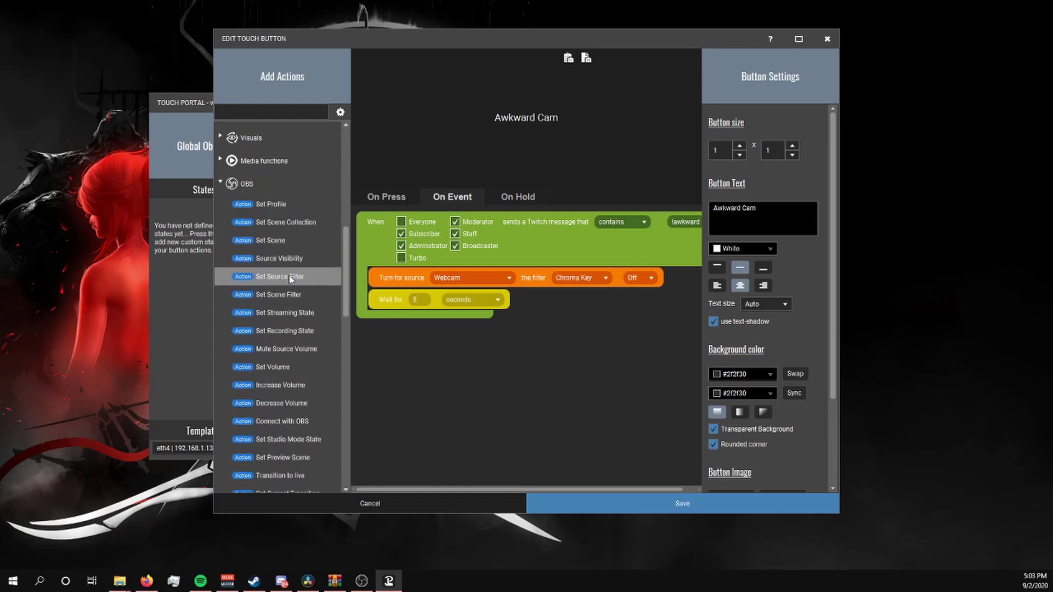
{"action": "double_click", "coordinate": [289, 275]}
{"action": "left_click", "coordinate": [488, 318]}
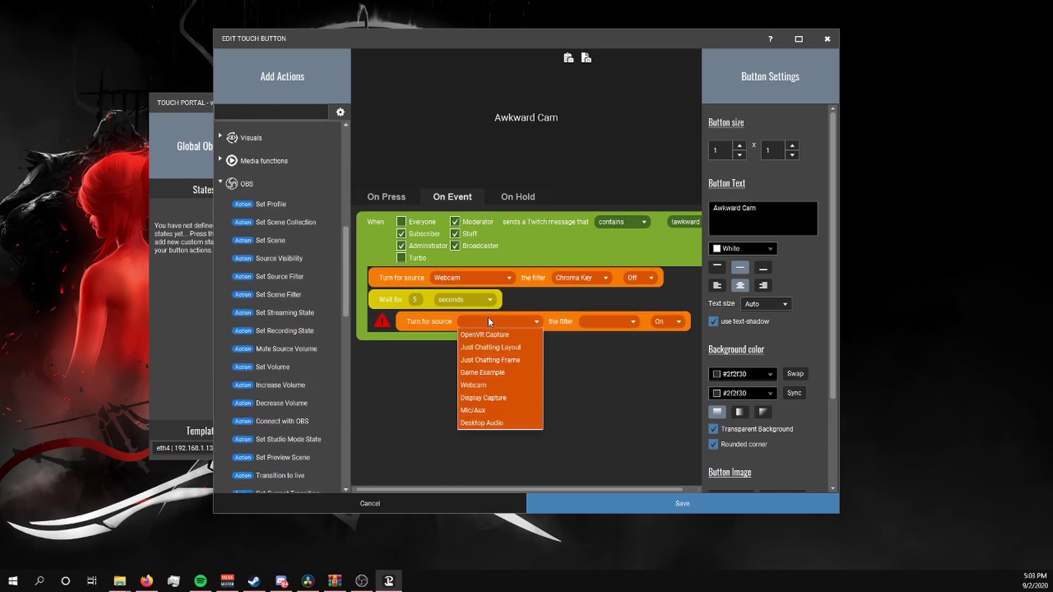
{"action": "left_click", "coordinate": [472, 384]}
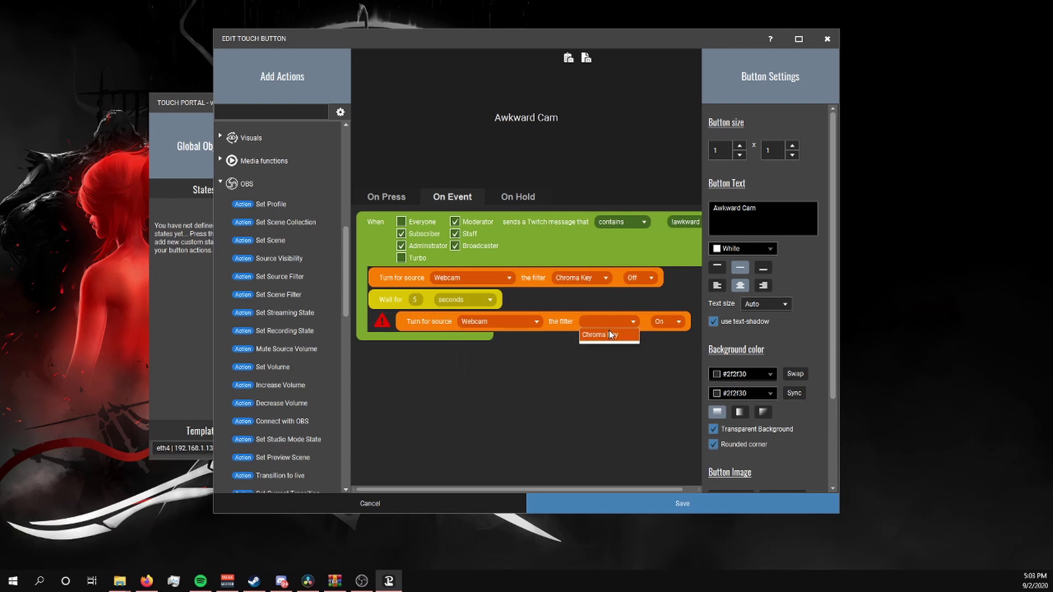
{"action": "left_click", "coordinate": [609, 334]}
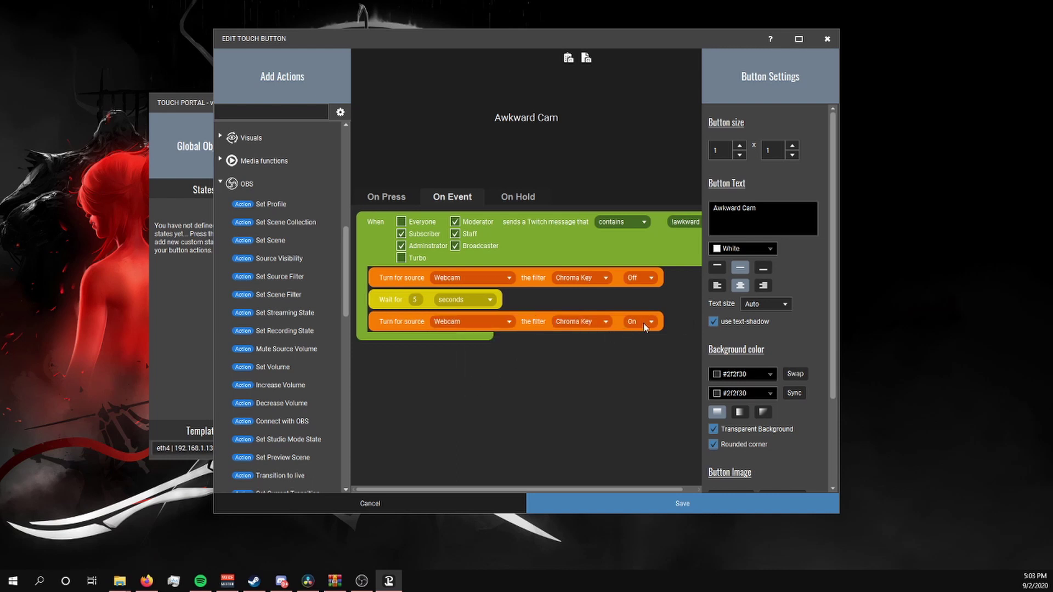
Step: Save the Awkward Cam button and send '!awkward' in the OBS chat dock
{"action": "left_click", "coordinate": [680, 498]}
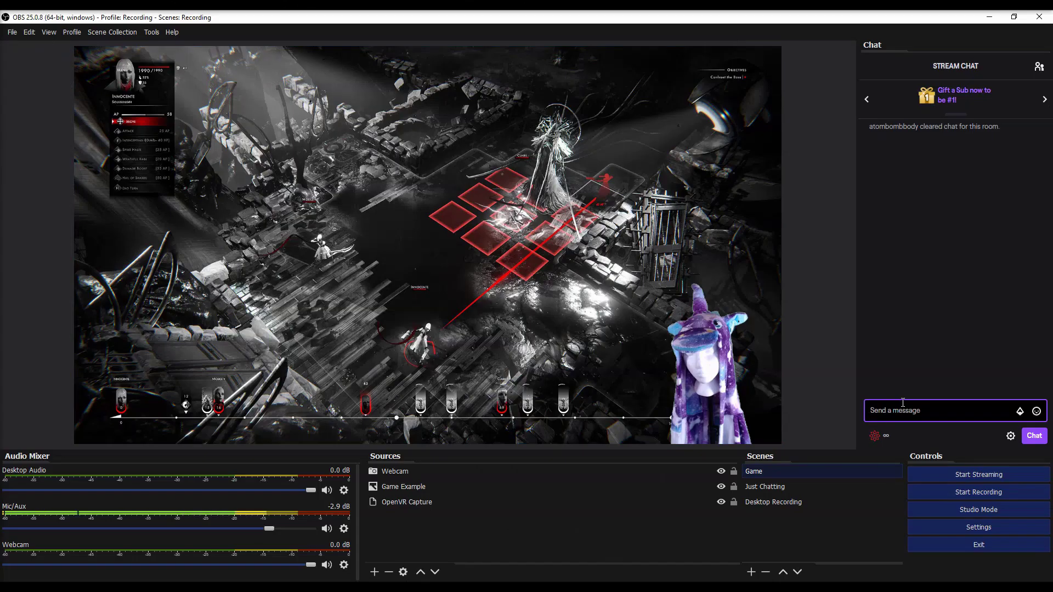
{"action": "type", "text": "!awkward"}
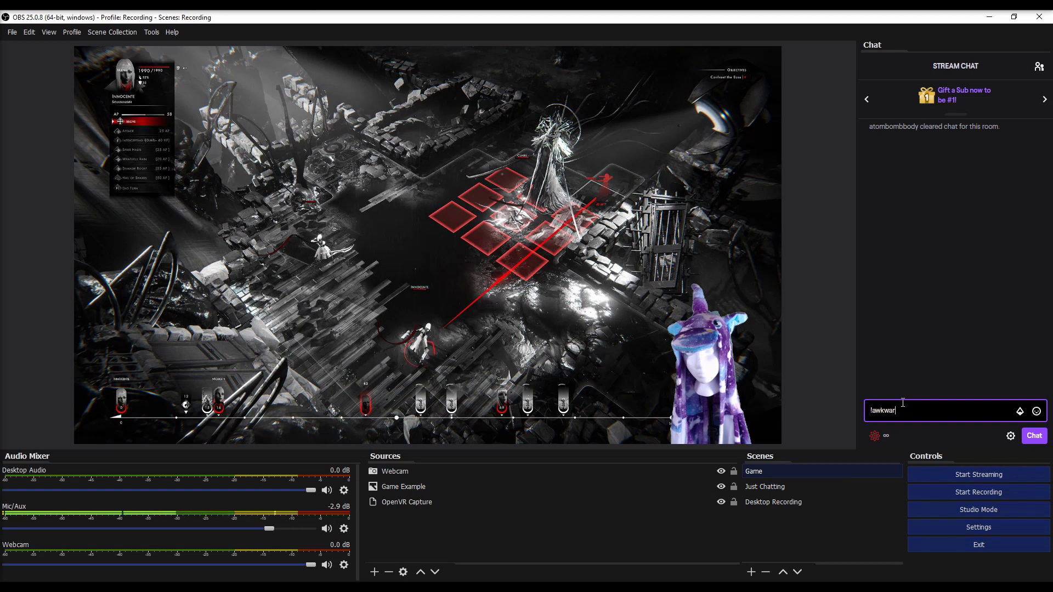
{"action": "key", "text": "Return"}
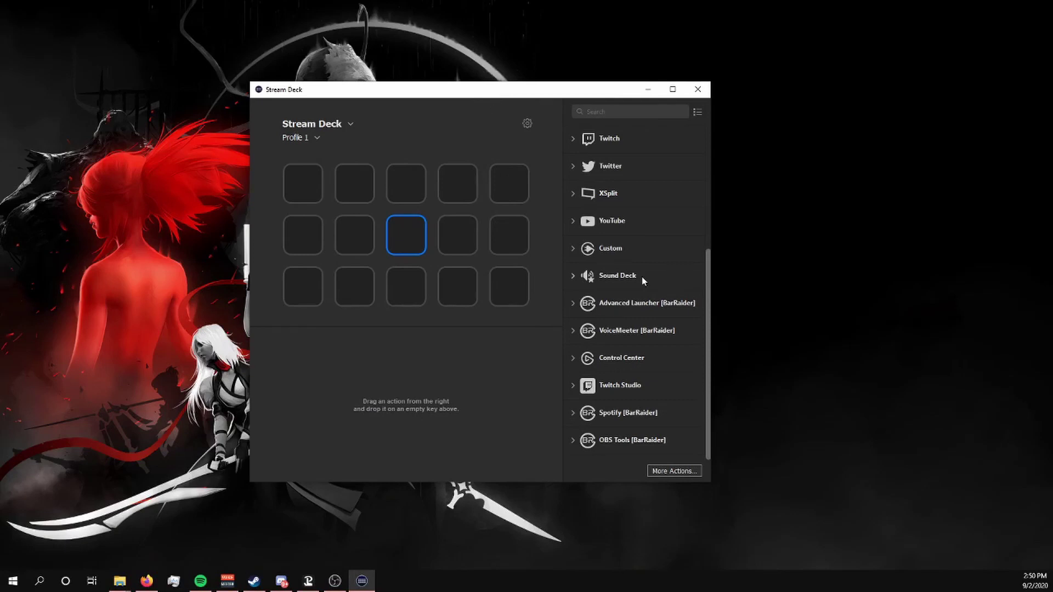
{"action": "scroll", "coordinate": [644, 281], "scroll_direction": "up", "scroll_amount": 3}
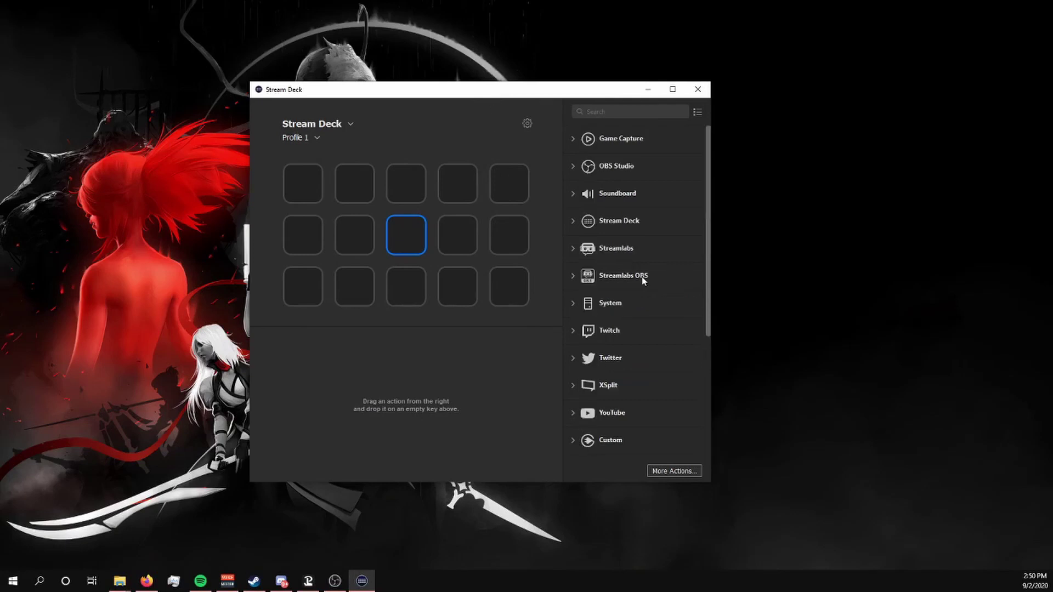
{"action": "left_click", "coordinate": [675, 471]}
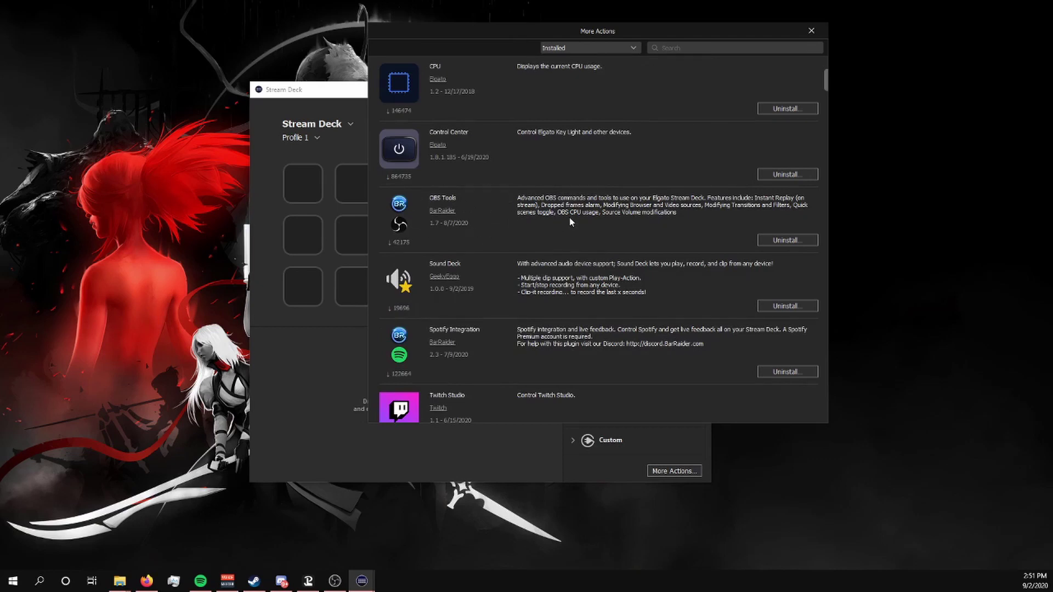
{"action": "key", "text": "Escape"}
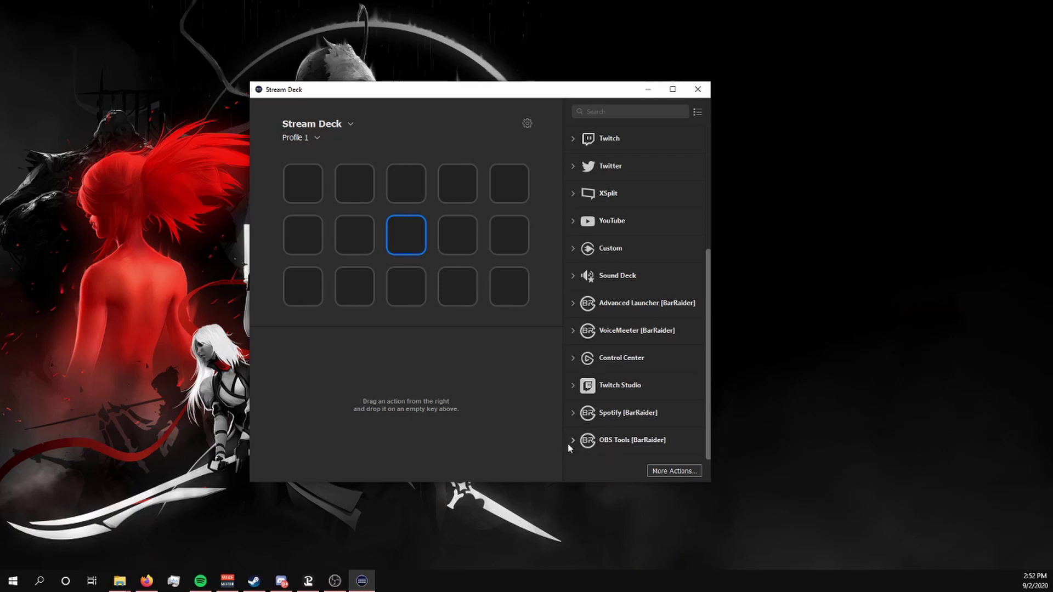
Step: Place an OBS Tools Filter Toggle action on the top-left Stream Deck key
{"action": "left_click", "coordinate": [574, 440]}
{"action": "scroll", "coordinate": [595, 426], "scroll_direction": "down", "scroll_amount": 5}
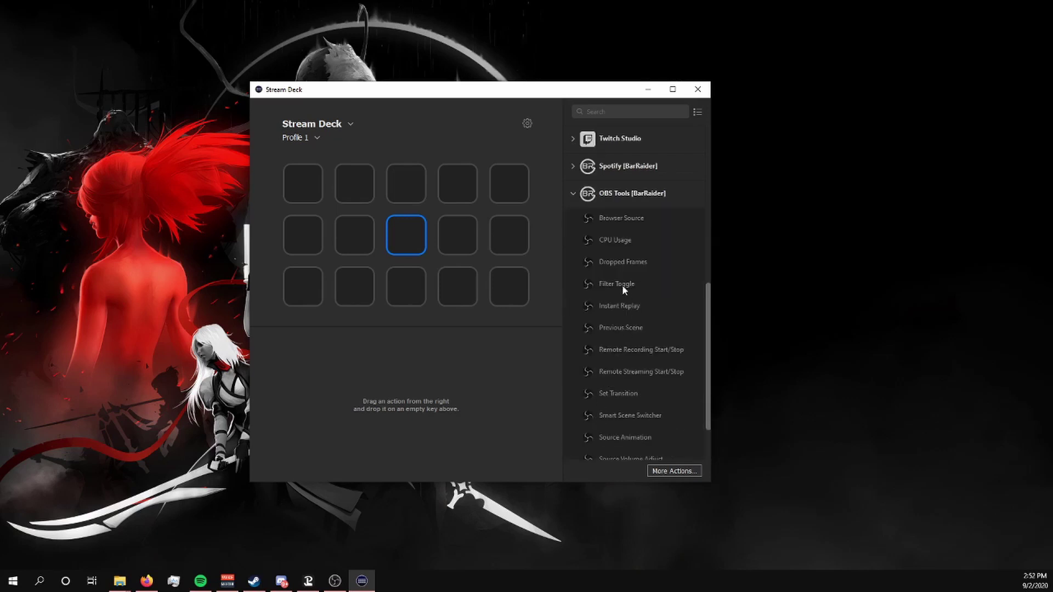
{"action": "left_click_drag", "start_coordinate": [622, 284], "coordinate": [306, 186]}
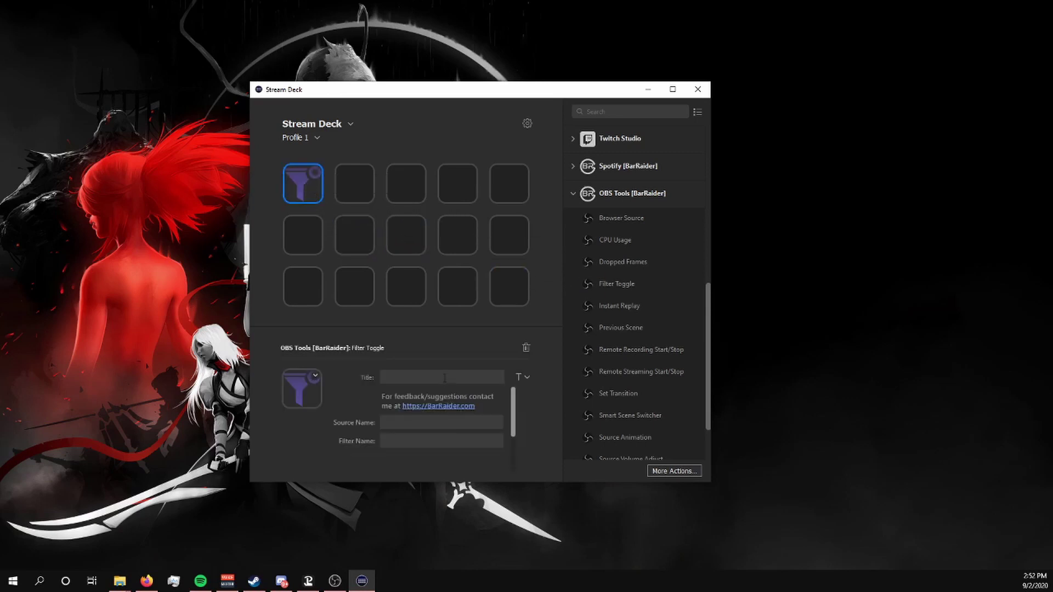
Step: Set the key's title to Chroma, source name Webcam and filter name Chroma Key
{"action": "type", "text": "Chroma"}
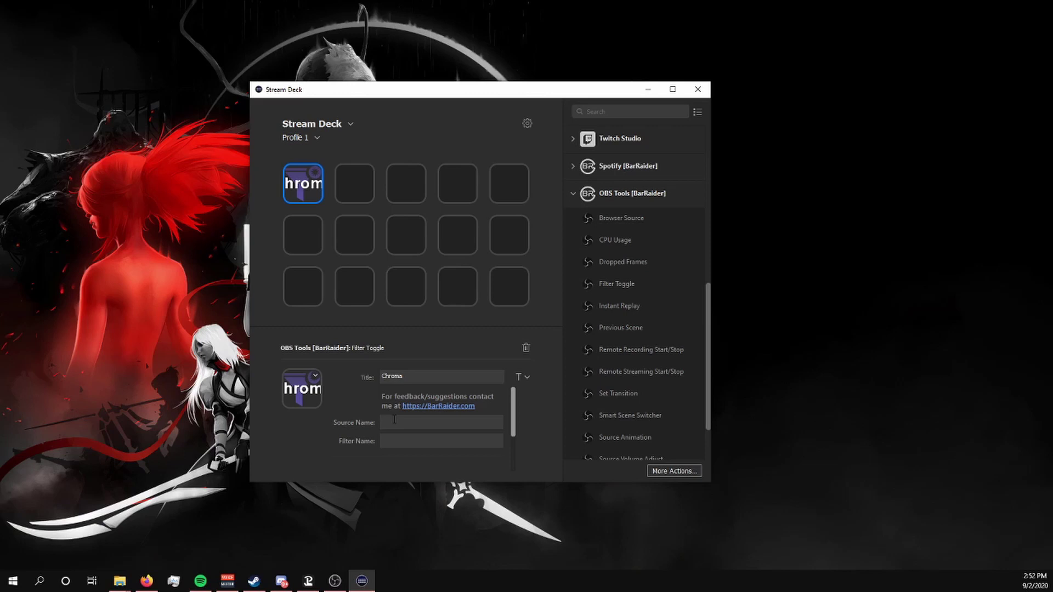
{"action": "type", "text": "Webcam"}
{"action": "left_click", "coordinate": [407, 442]}
{"action": "type", "text": "Chroma Key"}
{"action": "scroll", "coordinate": [388, 429], "scroll_direction": "down", "scroll_amount": 2}
{"action": "scroll", "coordinate": [389, 429], "scroll_direction": "up", "scroll_amount": 1}
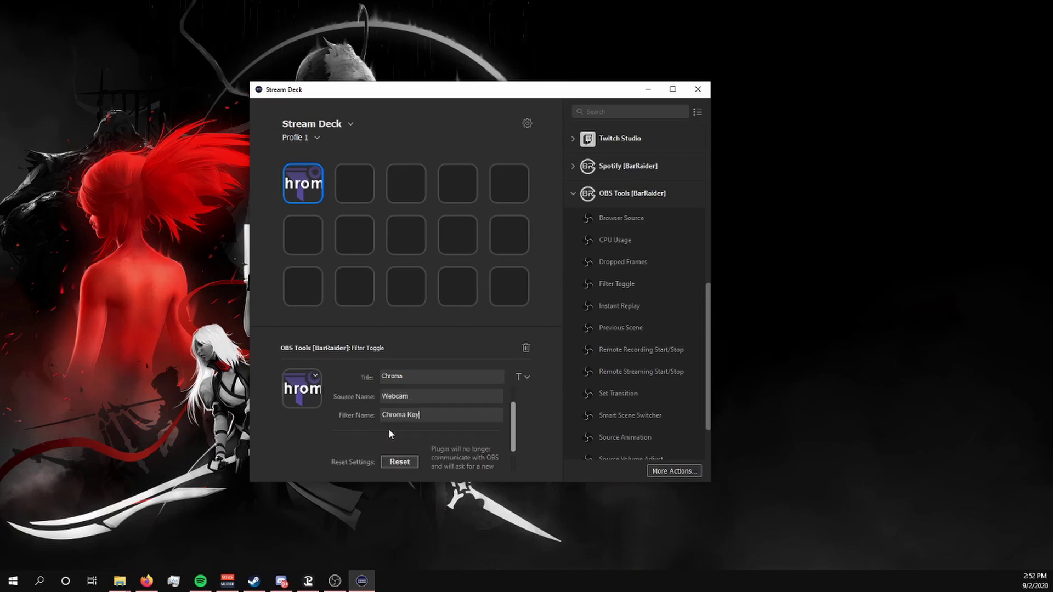